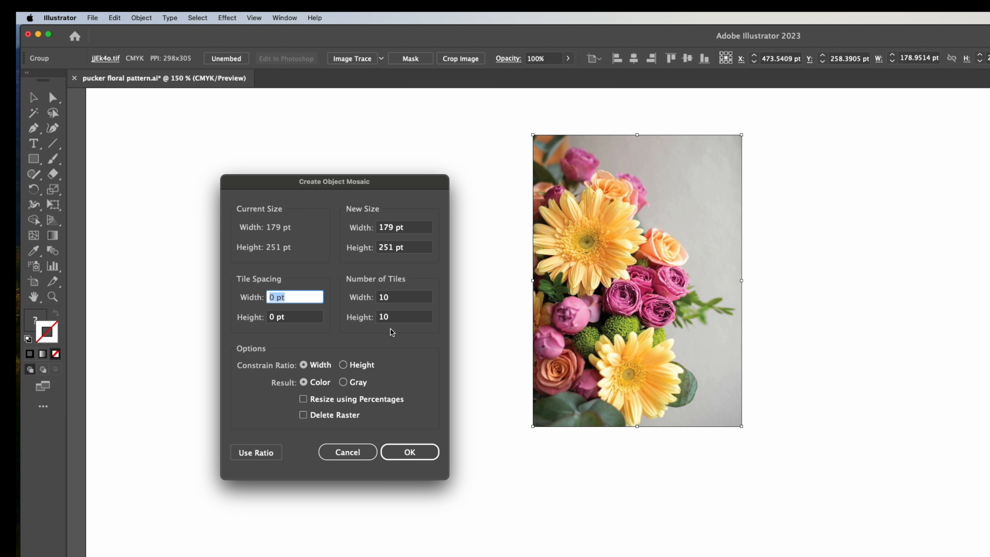
Try an object mosaic of the flower photo with 10 by 10 tiles, and undo it
left_click(392, 298)
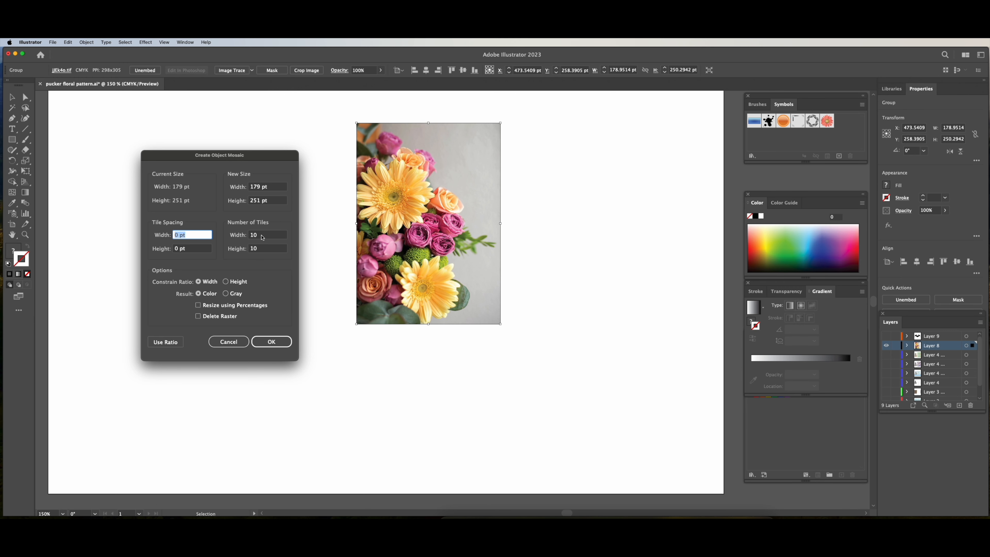
left_click(260, 237)
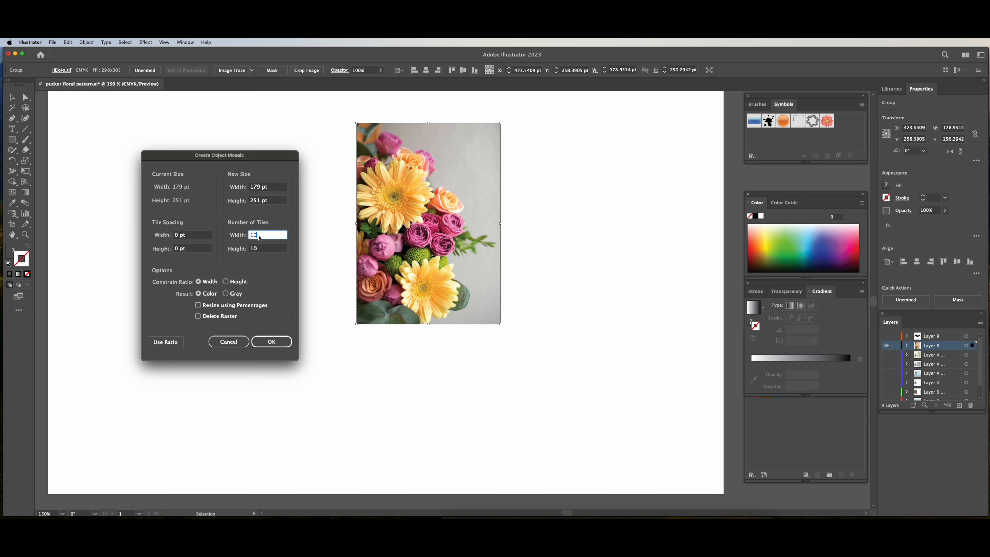
left_click(277, 346)
left_click(278, 344)
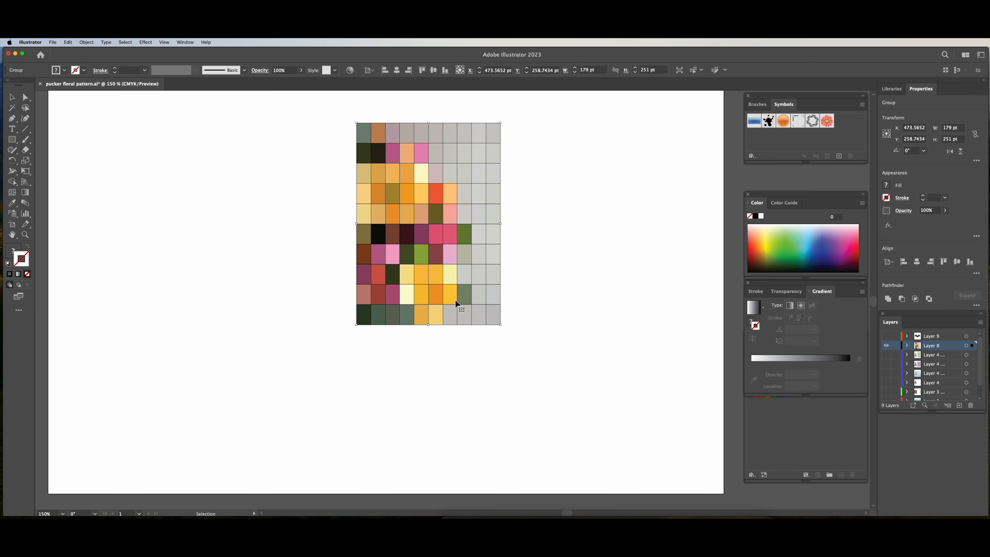
key("super+z")
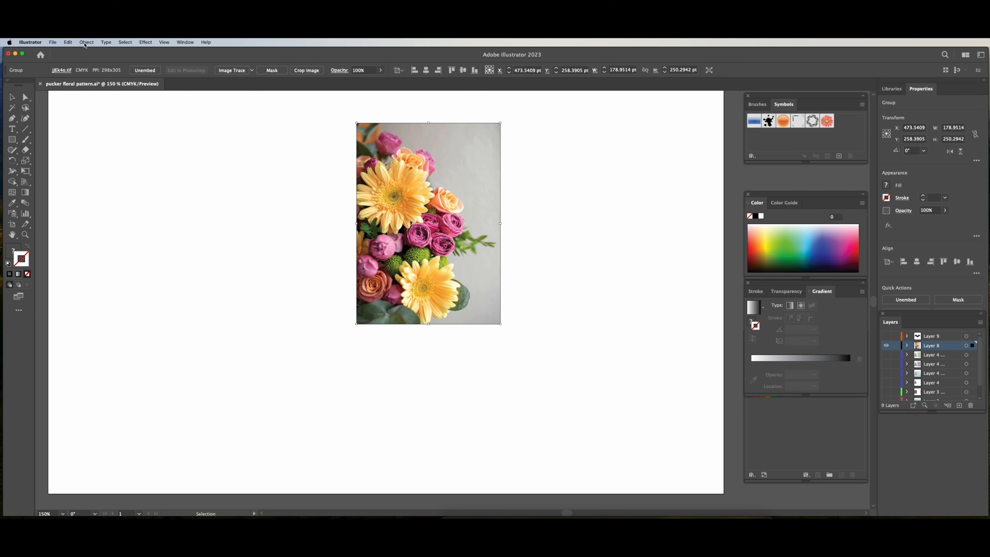
Create an object mosaic of the flower photo with 5 tiles across and 5 tiles down
left_click(85, 44)
left_click(107, 177)
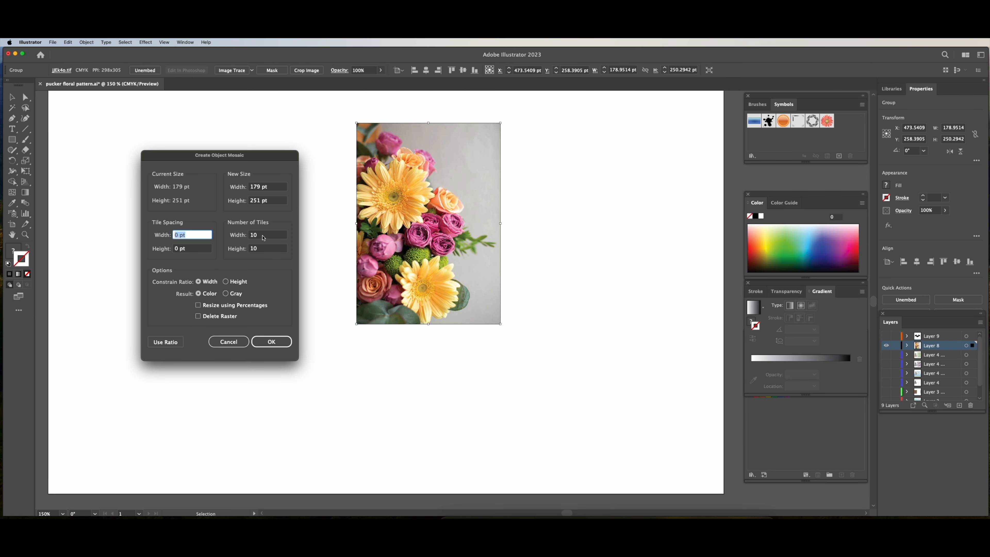
left_click_drag(260, 236, 247, 236)
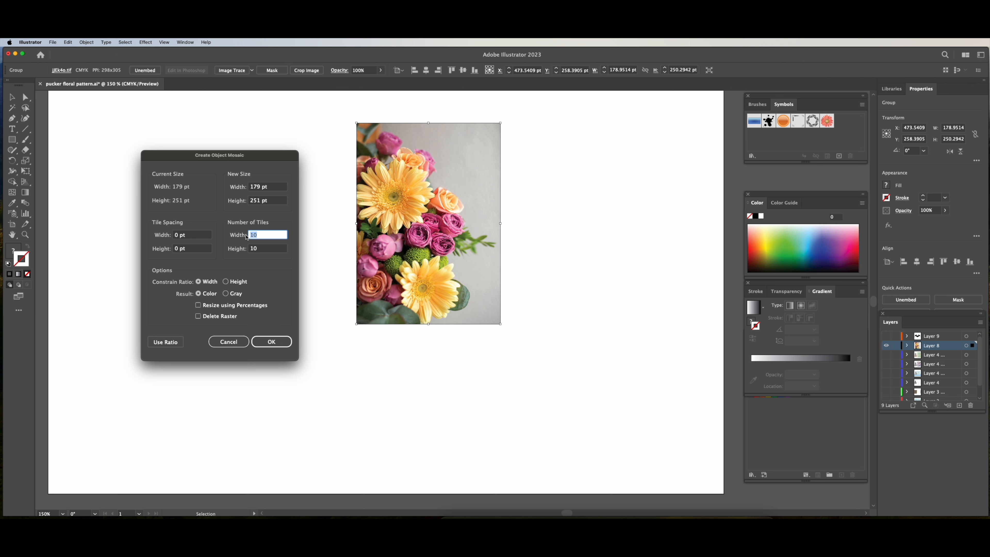
type("5")
left_click_drag(261, 250, 249, 252)
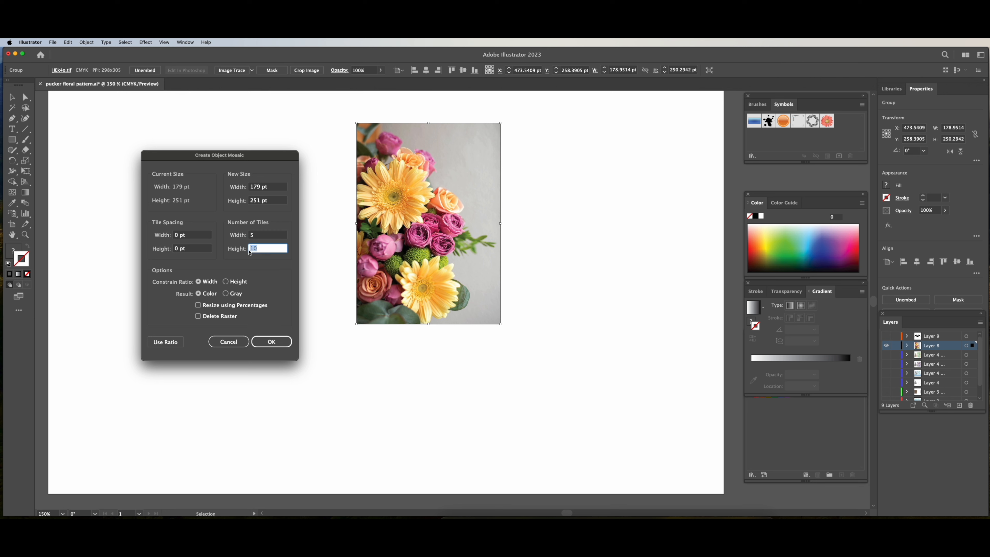
left_click(271, 342)
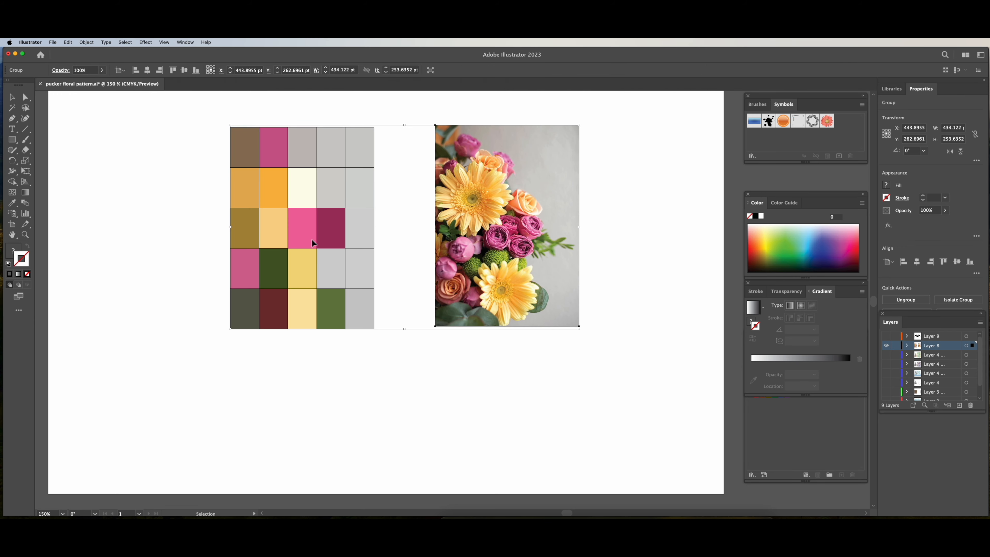
Ungroup the tile mosaic from the flower photo and move the photo farther away from the tiles
right_click(311, 239)
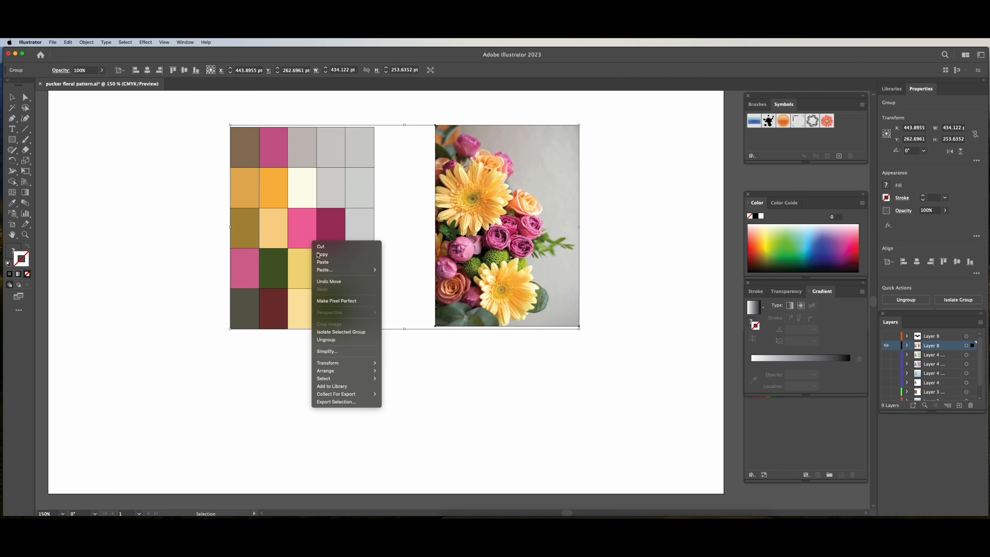
left_click(331, 341)
left_click_drag(504, 311, 558, 302)
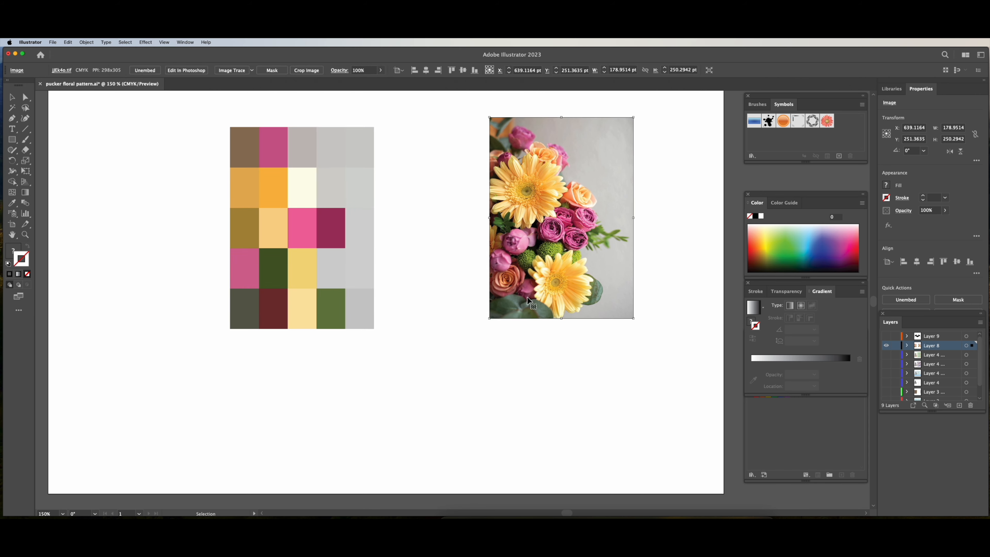
left_click(476, 312)
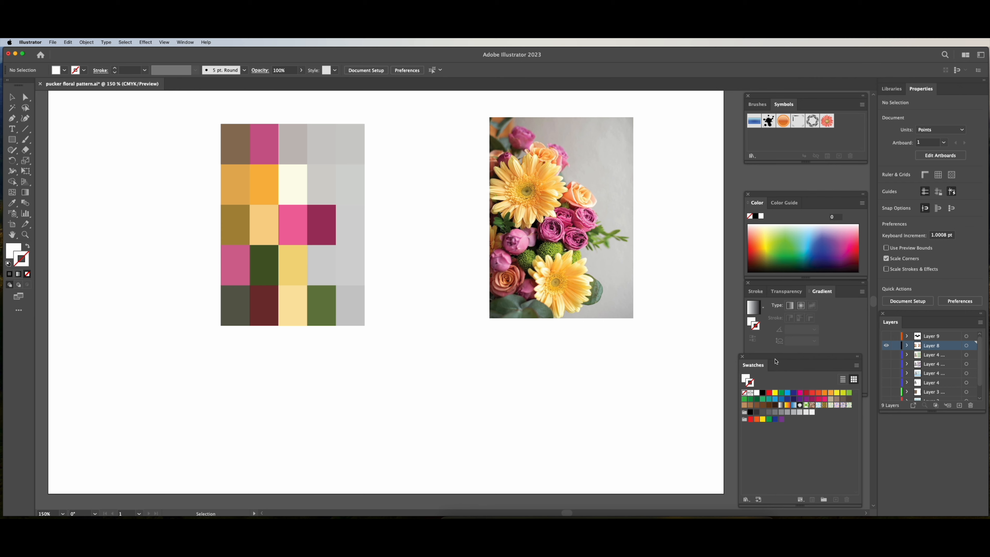
Create a color group named "flower colors" in the swatches from the selected mosaic tiles
left_click_drag(772, 362, 433, 164)
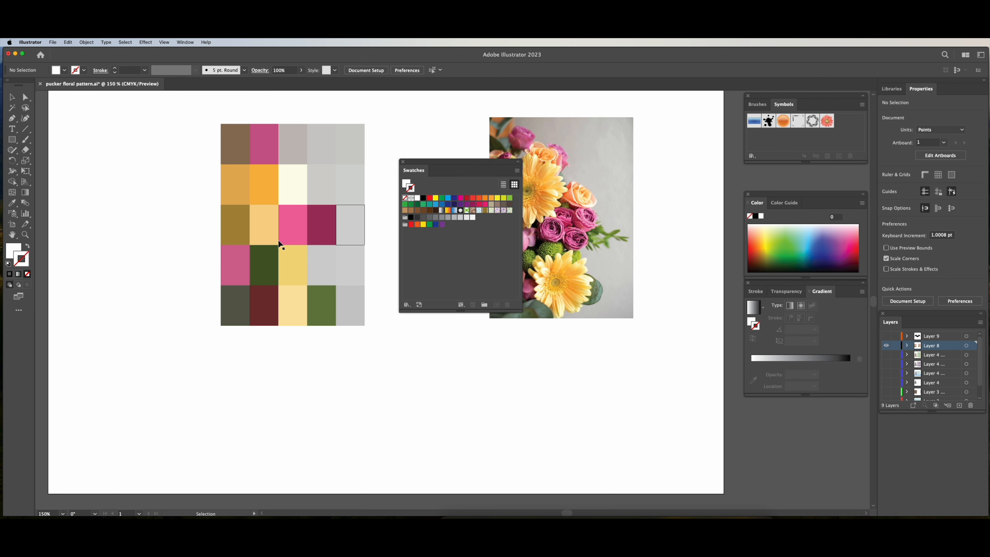
left_click(268, 241)
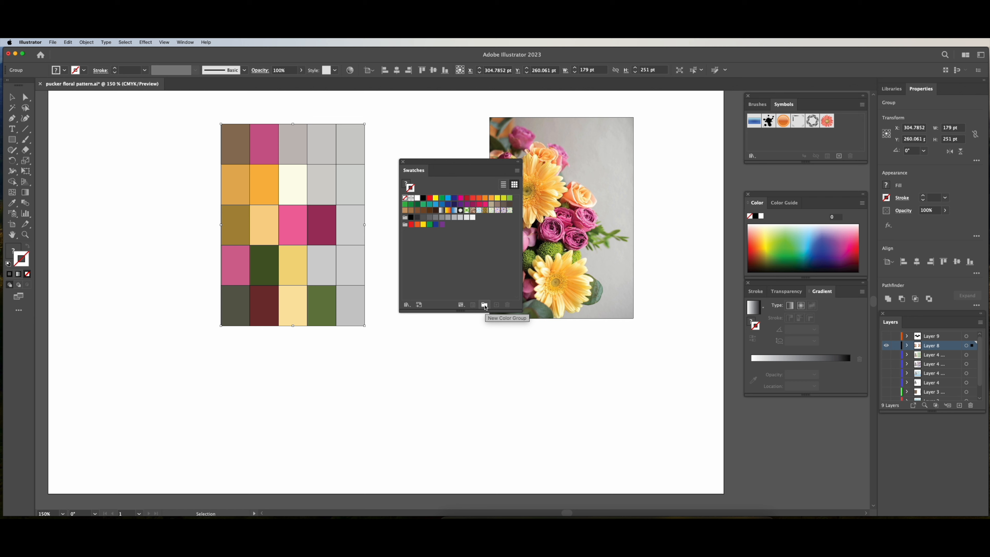
left_click(485, 305)
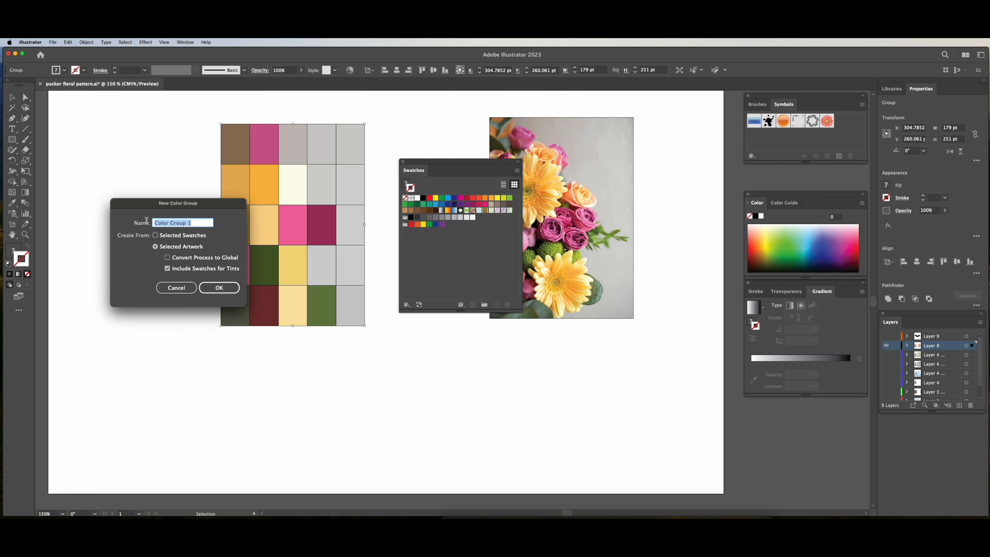
type("flower colors")
left_click(220, 292)
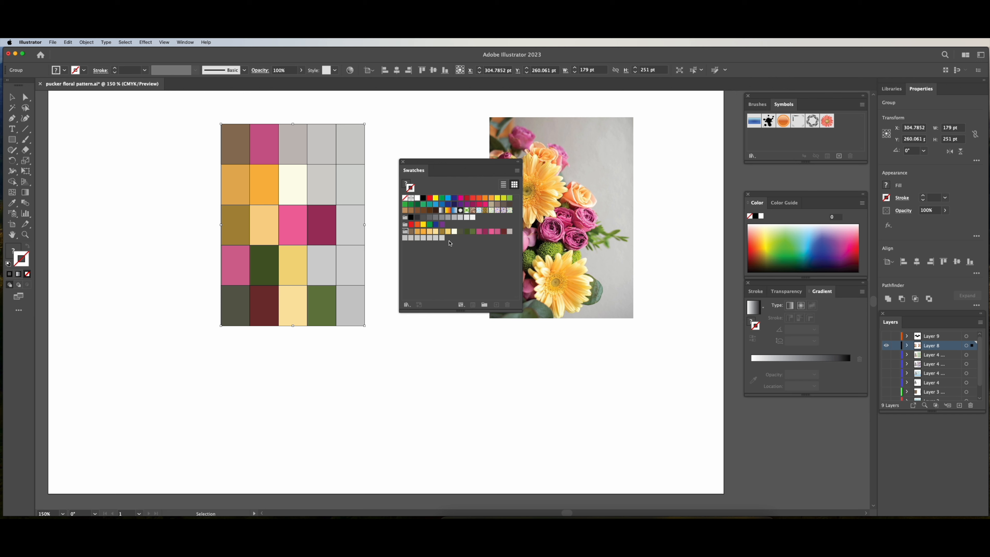
Delete the unwanted light grey swatches one by one from the second row of the new color group
left_click(411, 239)
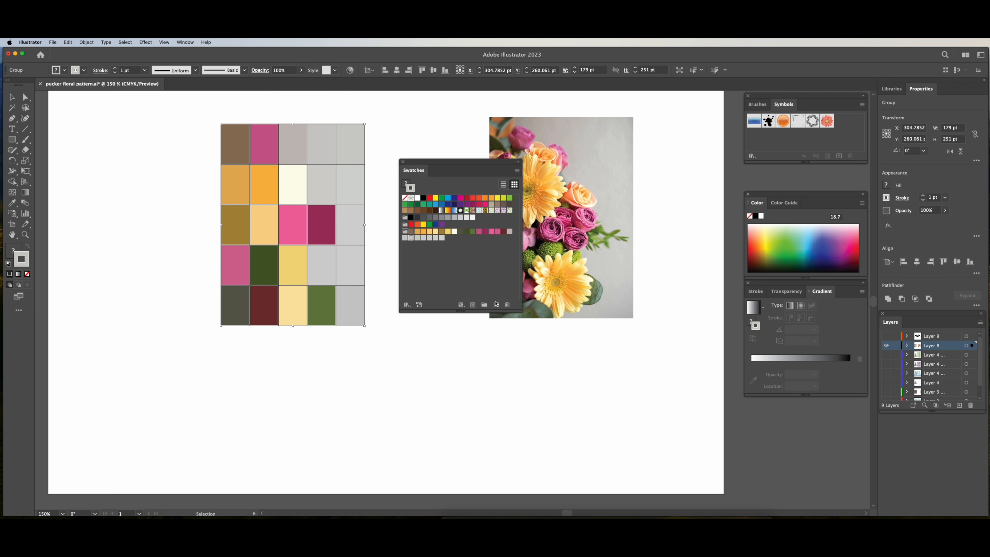
left_click(508, 304)
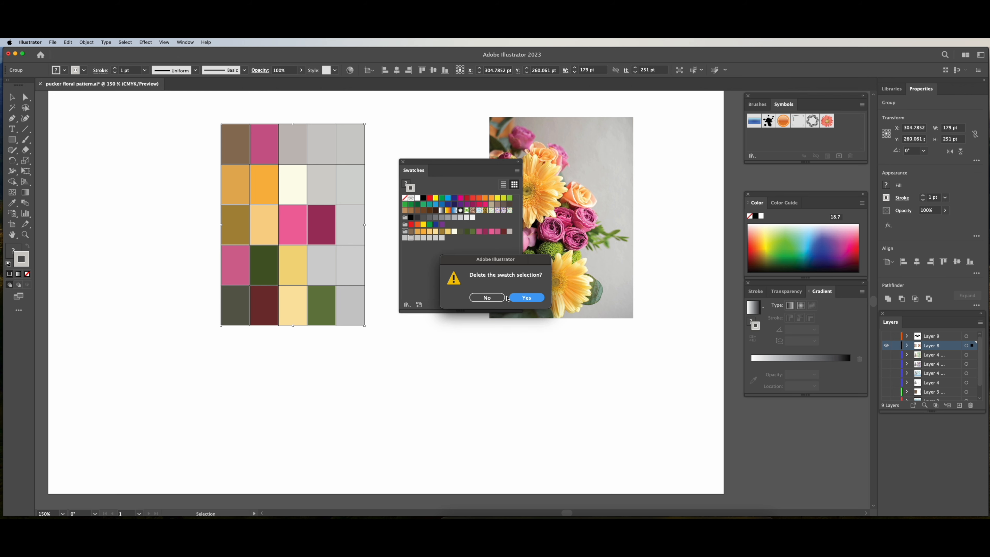
left_click(531, 299)
left_click(435, 239)
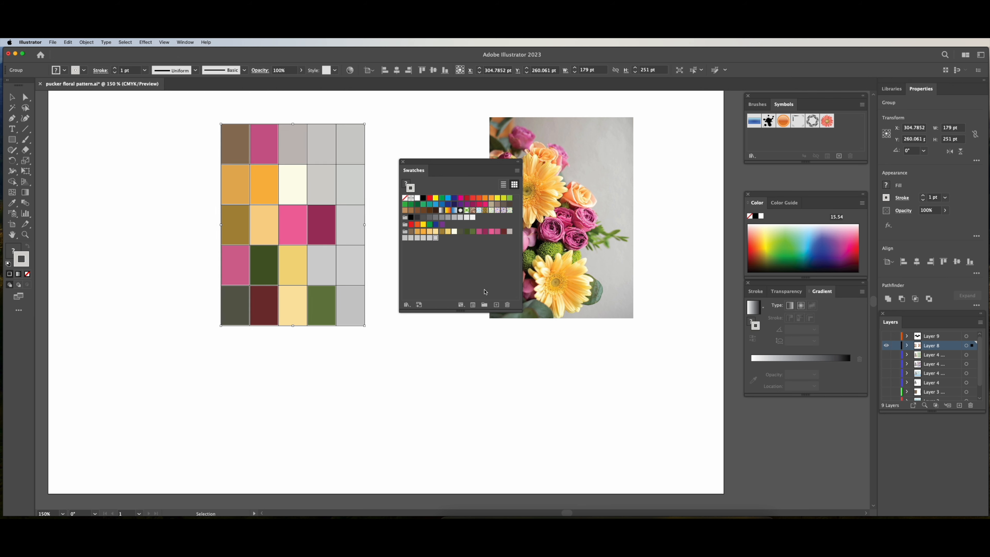
left_click(508, 305)
left_click(531, 299)
left_click(430, 237)
left_click(508, 304)
left_click(538, 300)
left_click(417, 237)
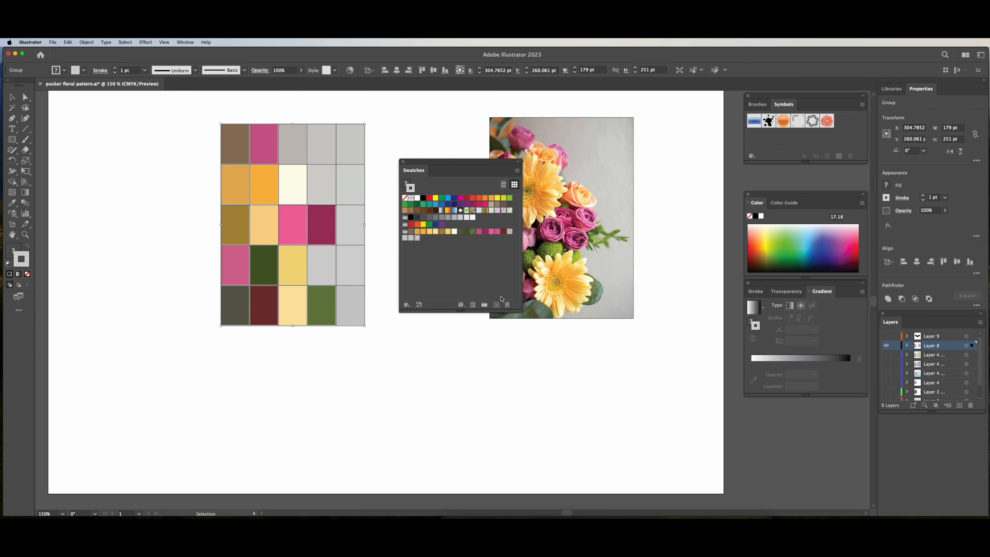
left_click(507, 305)
left_click(535, 301)
left_click(410, 239)
left_click(507, 305)
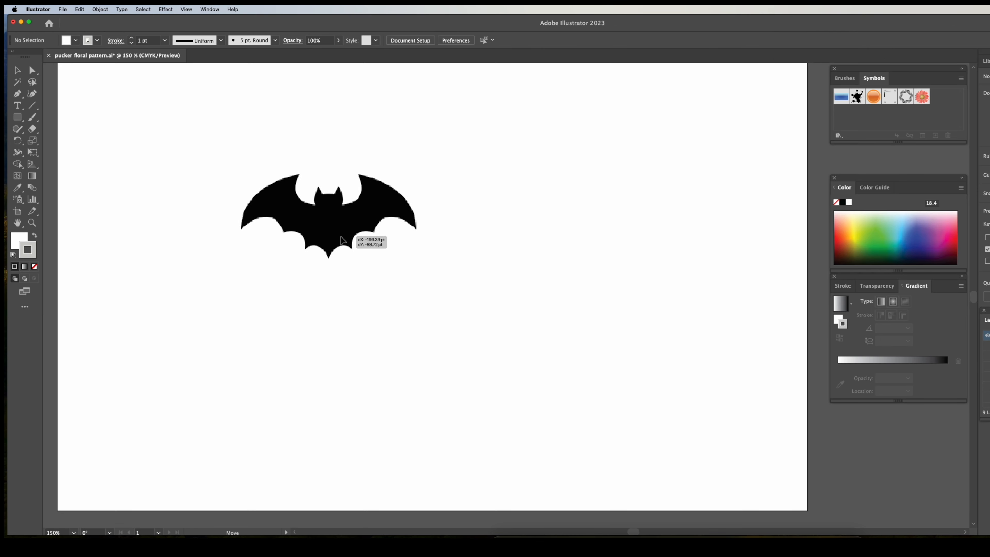
Select the bat image on the artboard and lock it in place
left_click(329, 219)
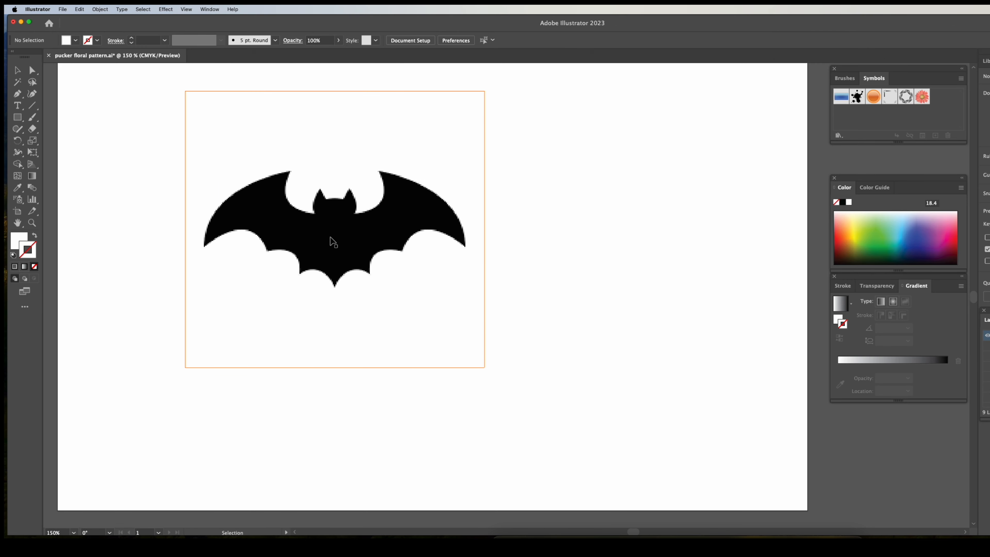
left_click(334, 242)
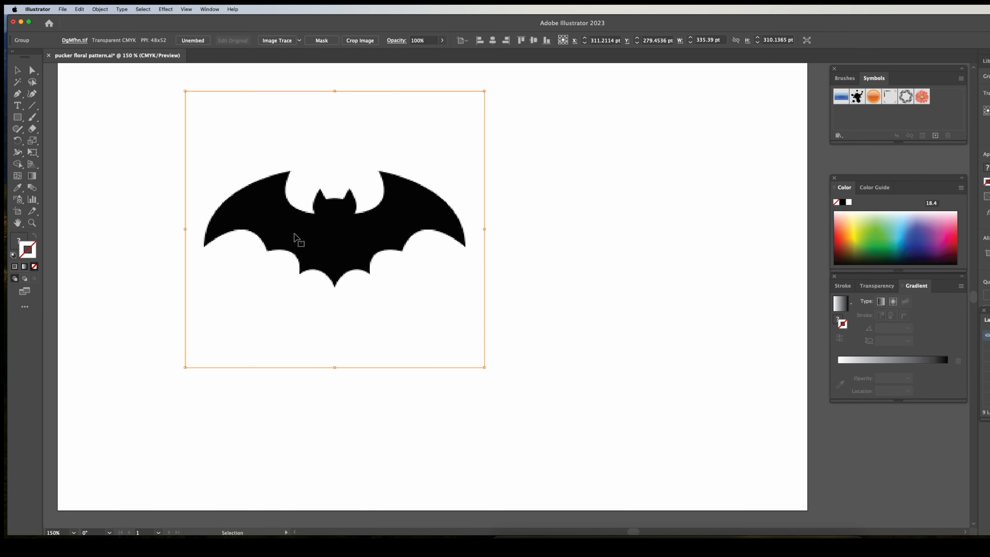
left_click(103, 12)
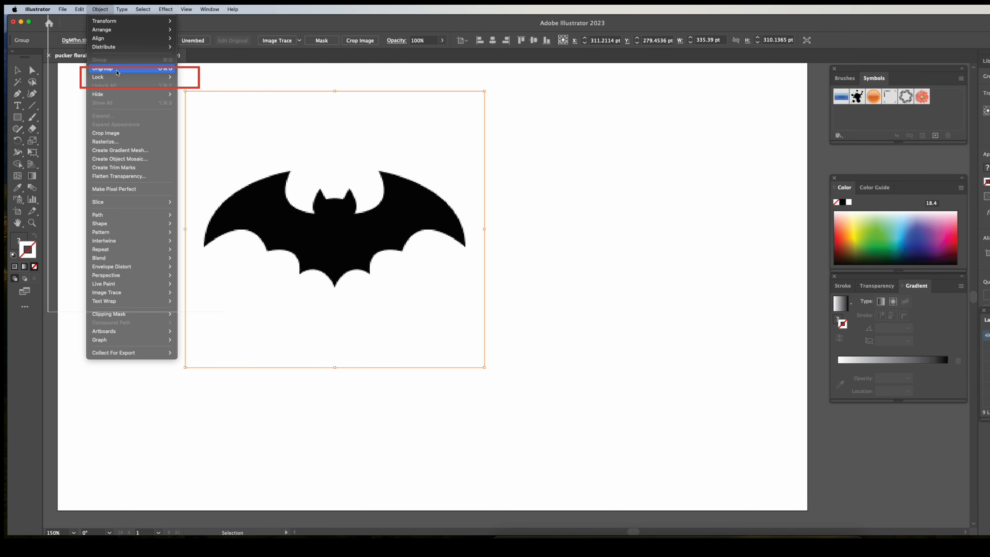
mouse_move(104, 80)
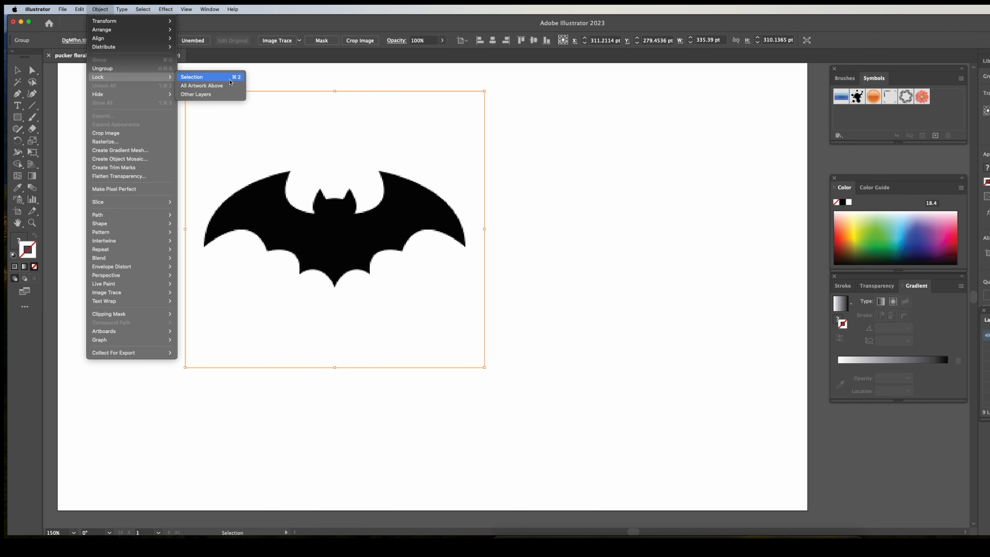
left_click(230, 78)
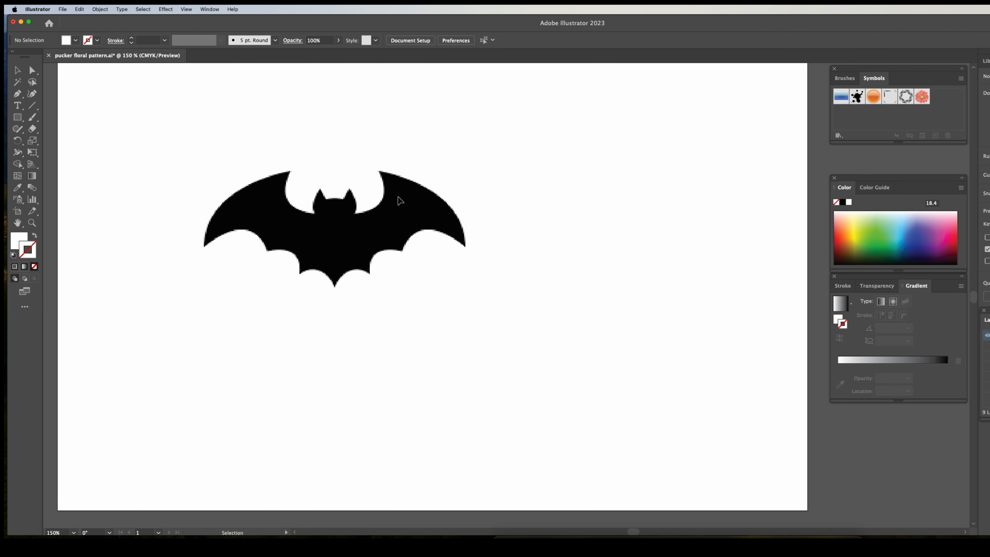
Set the stroke color to red C11A05
double_click(33, 258)
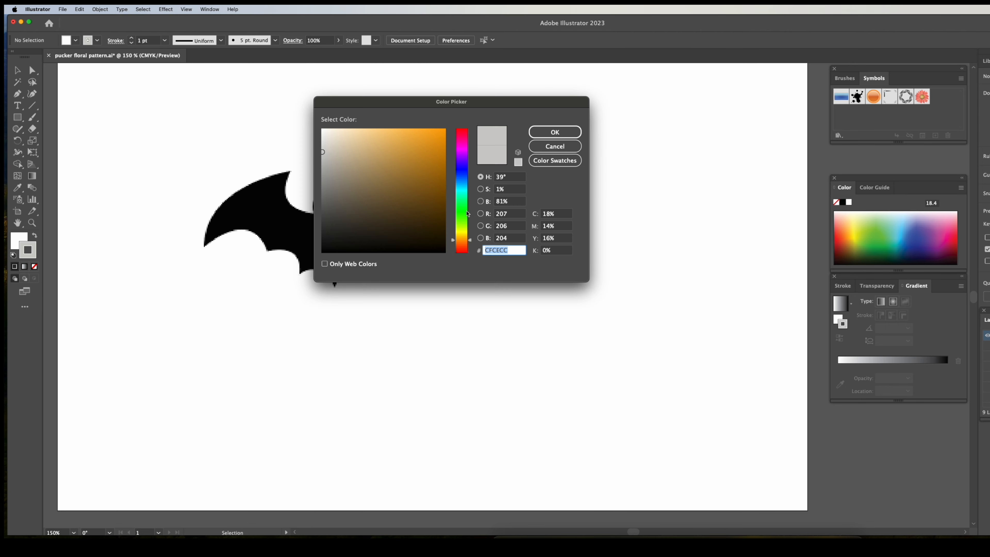
left_click(444, 157)
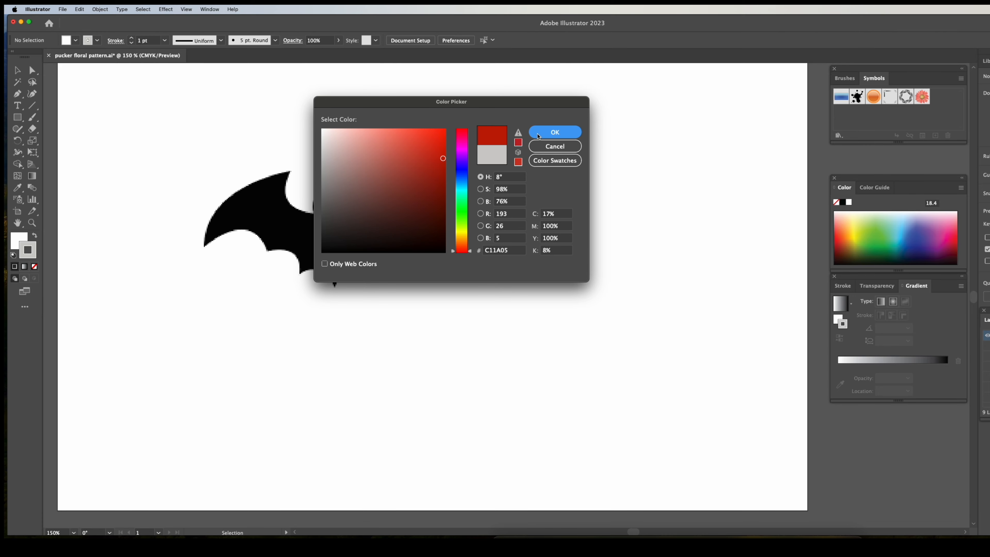
left_click(555, 133)
Trace the bat's upper edge with straight Pen tool segments from the left wing tip over both ears to the right wing tip
key("p")
left_click(204, 246)
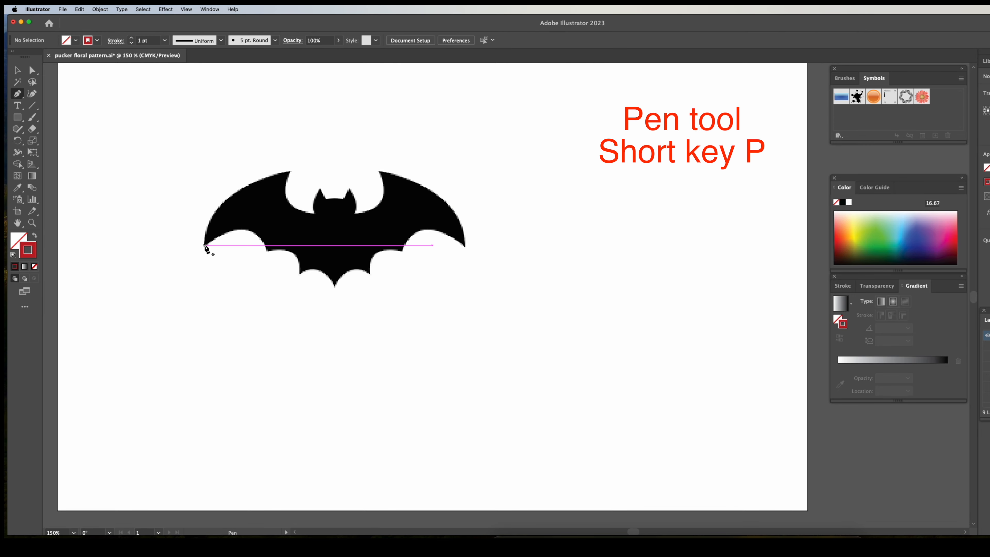
left_click(228, 198)
left_click(291, 171)
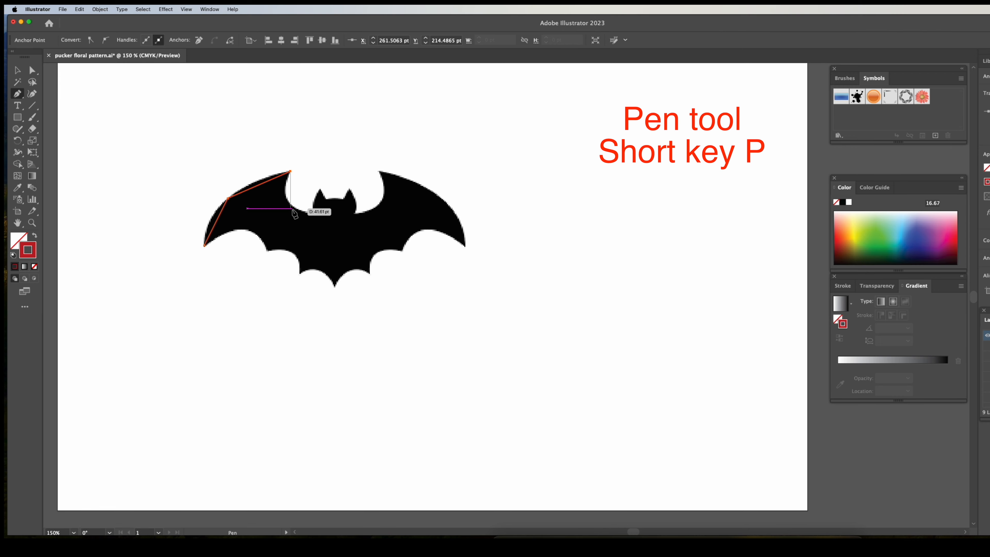
left_click(287, 199)
left_click(313, 213)
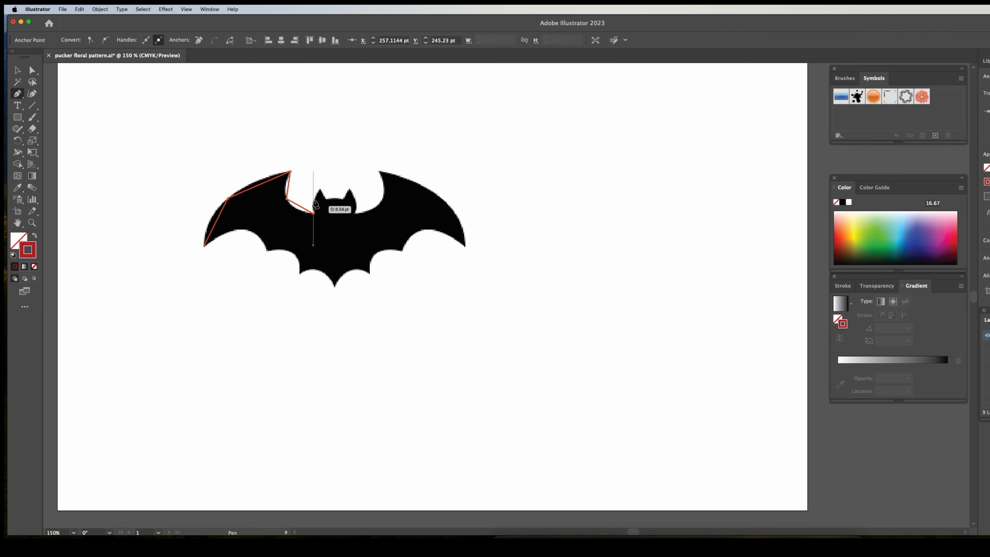
left_click(320, 188)
left_click(326, 198)
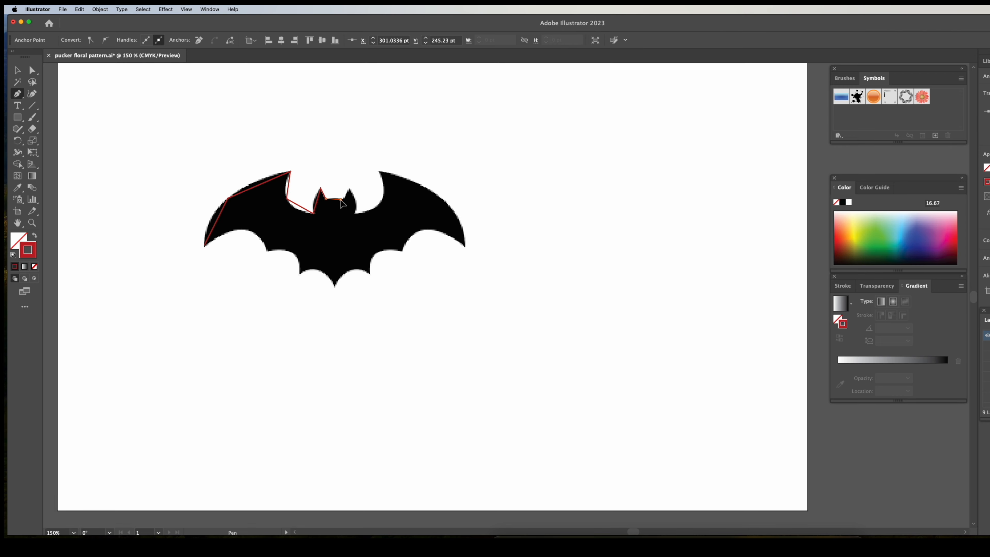
left_click(350, 188)
left_click(355, 206)
left_click(384, 199)
left_click(378, 172)
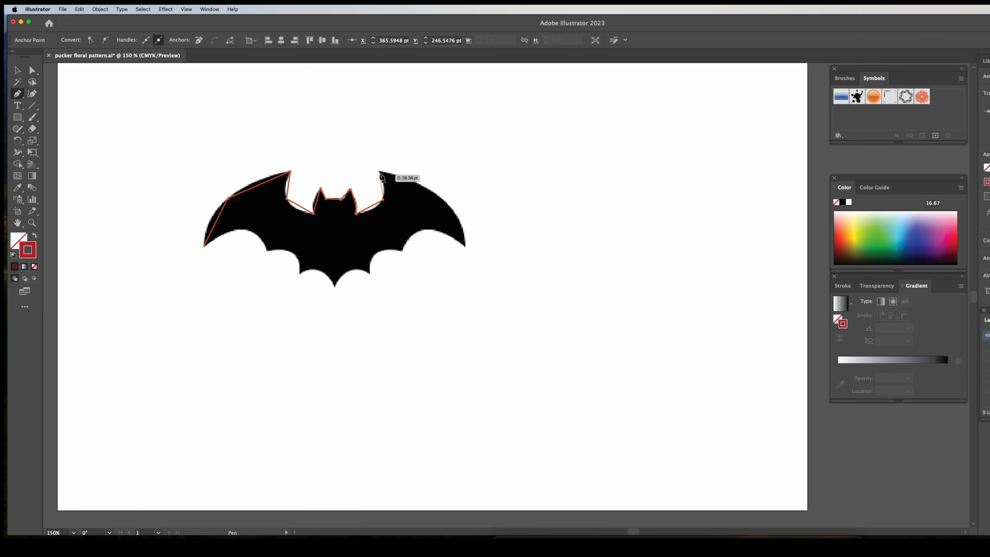
left_click(427, 188)
left_click(466, 246)
Continue the straight-segment outline along the bat's scalloped lower edge and close the path at the left wing tip
left_click(426, 229)
left_click(402, 250)
left_click(382, 249)
left_click(369, 272)
left_click(334, 286)
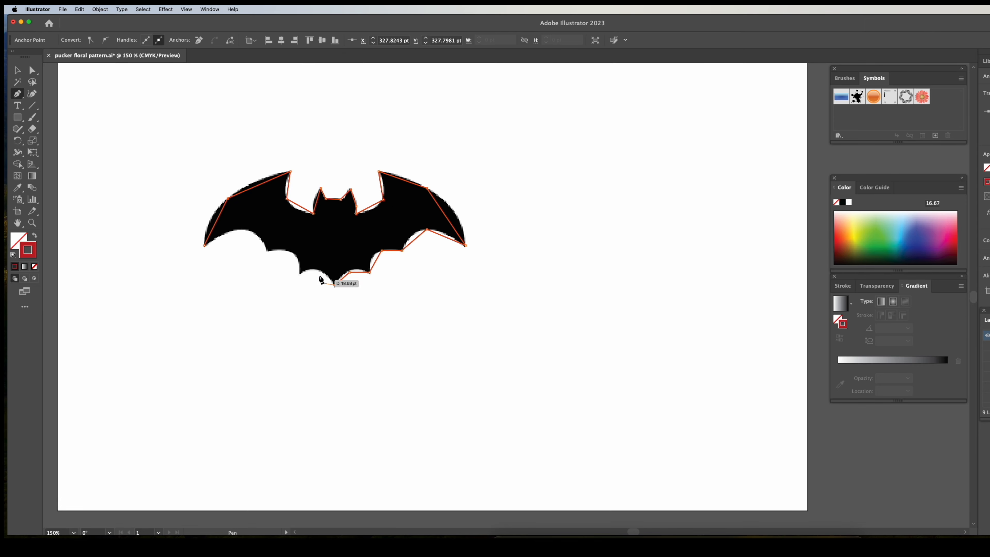
left_click(318, 270)
left_click(300, 274)
left_click(292, 252)
left_click(267, 251)
left_click(248, 231)
left_click(204, 245)
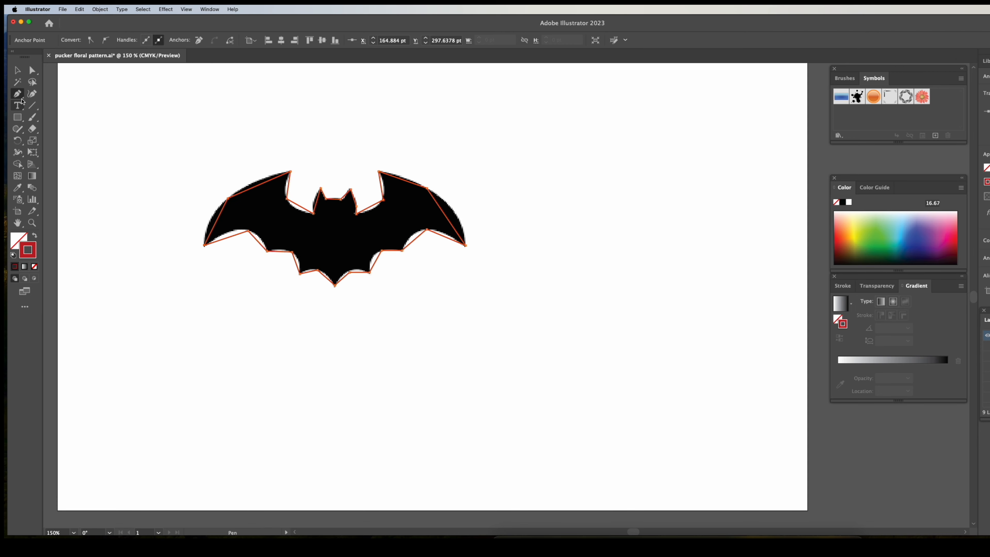
Curve the outline along the bat's upper edge with the Curvature tool by smoothing the wing, shoulder and ear-side anchors
left_click(29, 93)
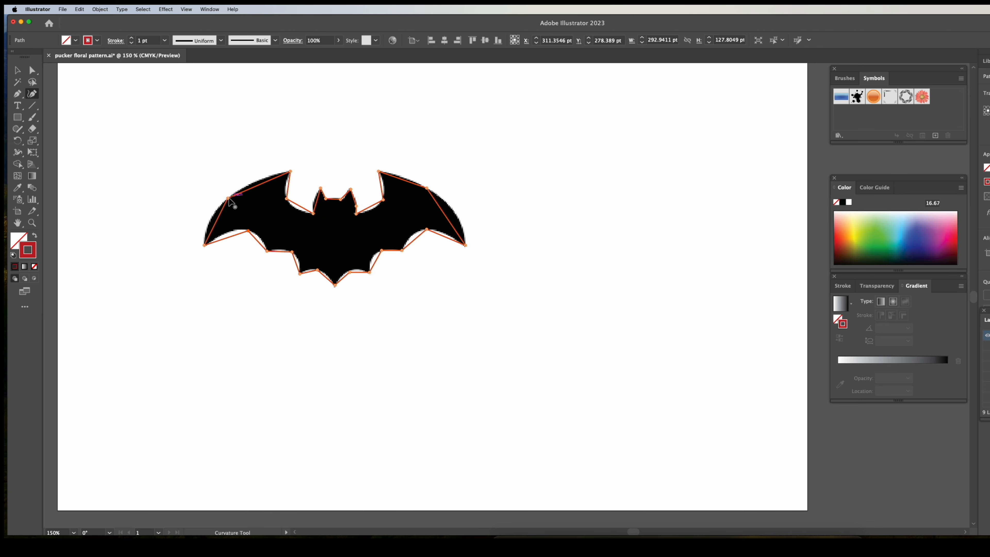
double_click(229, 199)
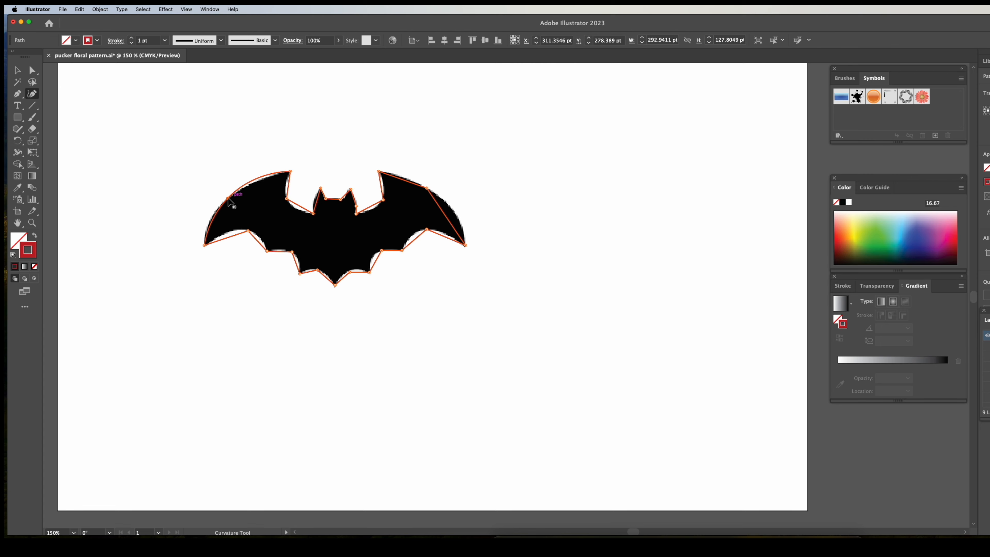
double_click(286, 198)
double_click(351, 189)
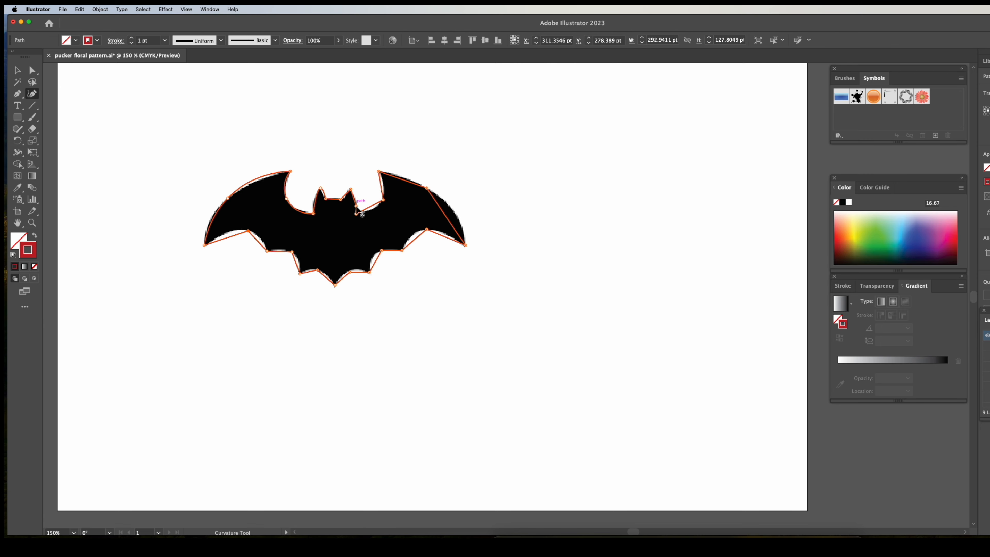
double_click(383, 199)
double_click(426, 188)
Smooth the alternate anchors along the bat's lower edge so the outline follows the scallops from right wing to left wing
double_click(426, 230)
double_click(382, 250)
double_click(350, 272)
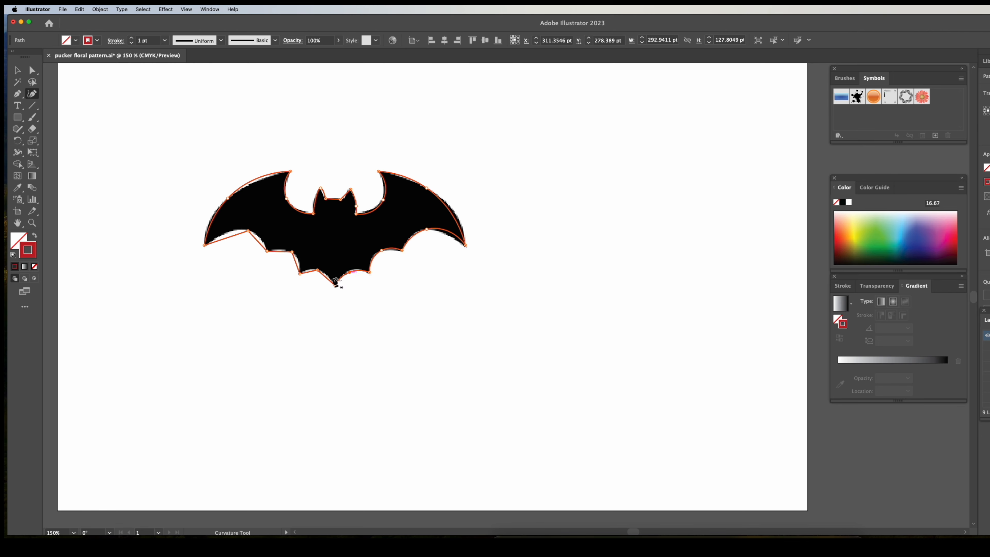
double_click(317, 270)
double_click(292, 252)
double_click(248, 231)
Give the traced bat a black fill with no stroke, move it down and right of the original image, and deselect it
left_click(18, 70)
key("shift+x")
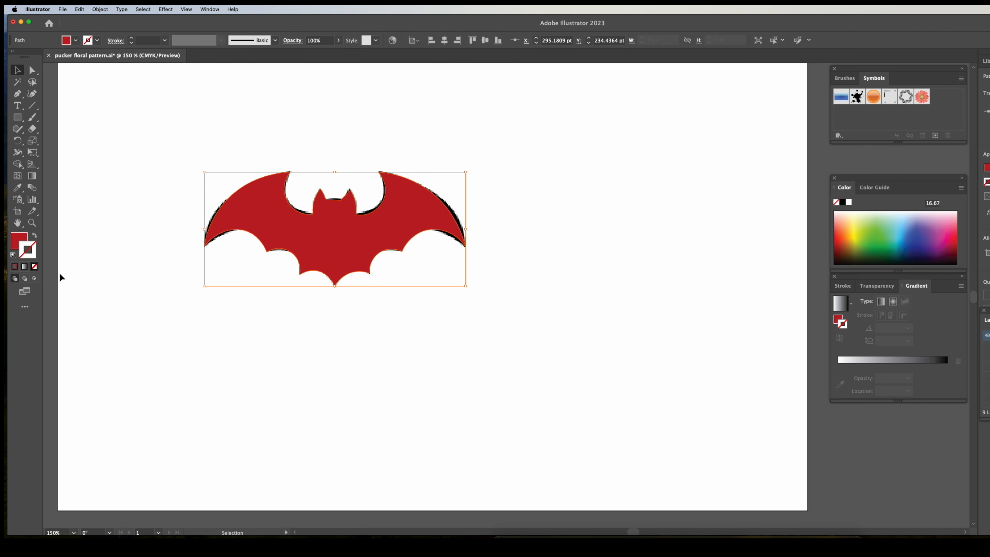
left_click(13, 255)
left_click(34, 236)
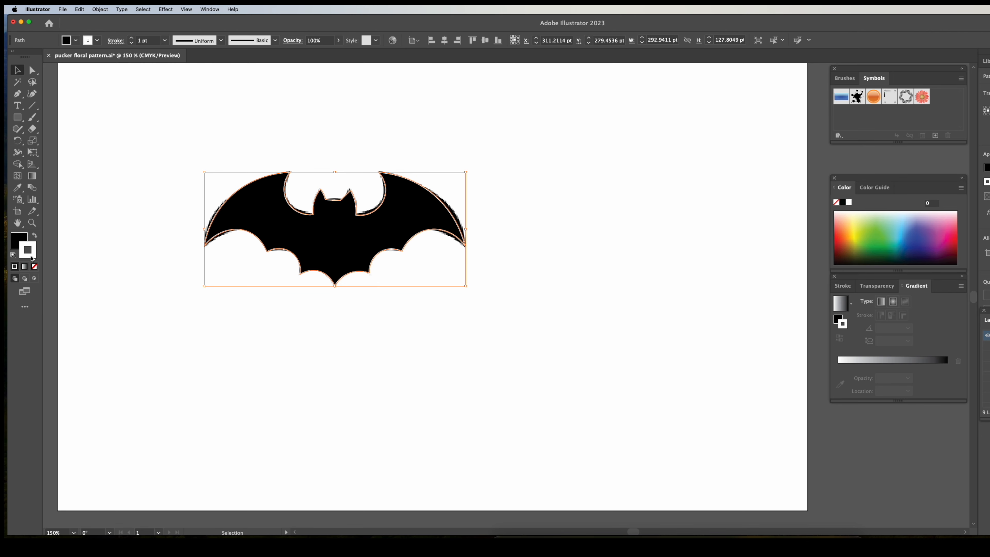
left_click(34, 267)
mouse_move(321, 230)
left_mouse_down()
mouse_move(365, 385)
mouse_move(528, 328)
left_mouse_up()
left_click(701, 360)
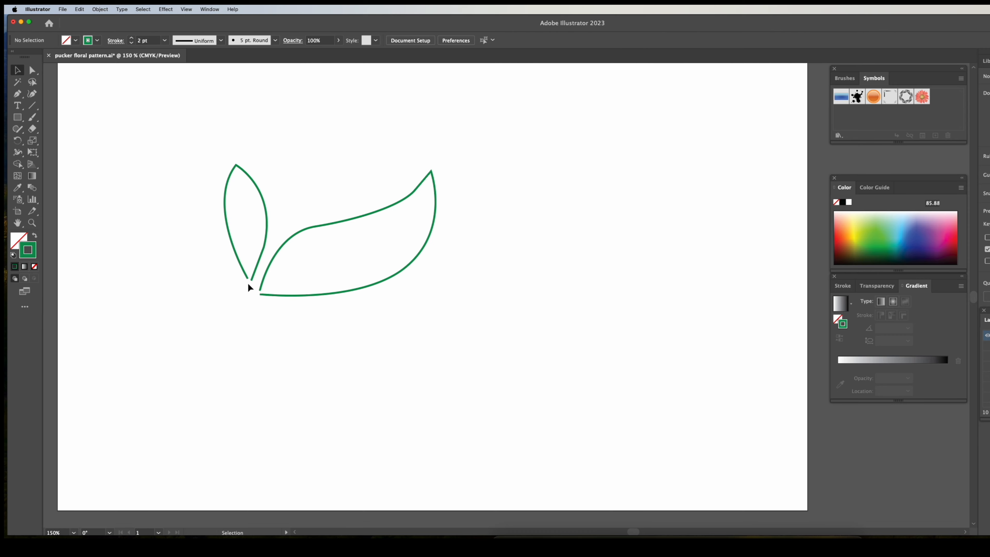
Try to close the small leaf's open base by moving its end anchor with the Direct Selection tool
left_click(32, 73)
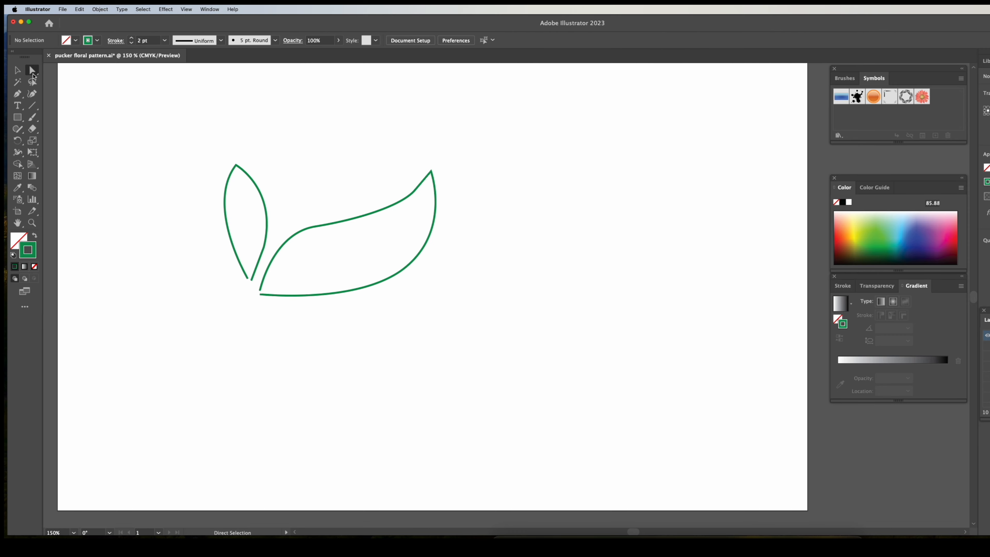
left_click_drag(248, 278, 254, 286)
left_click(257, 293)
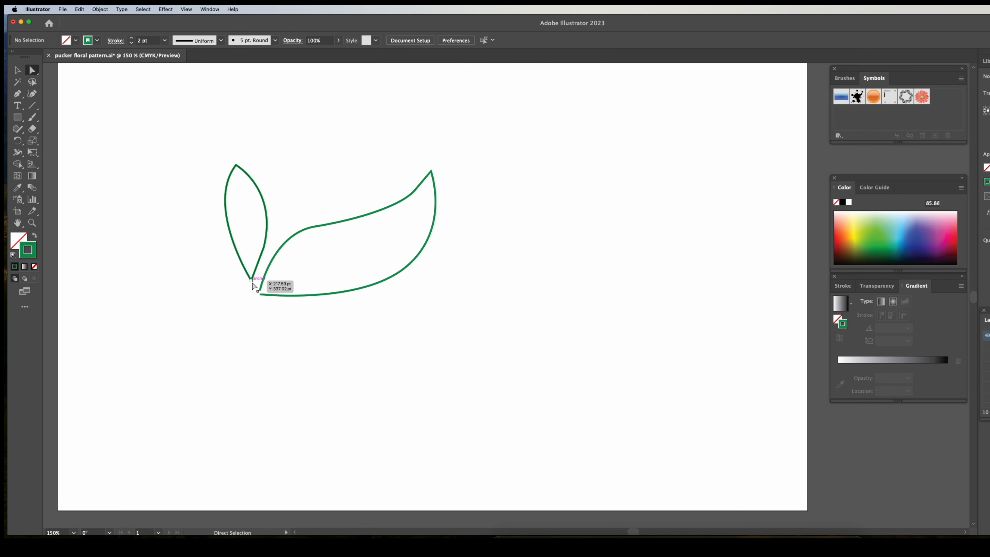
left_click(252, 281)
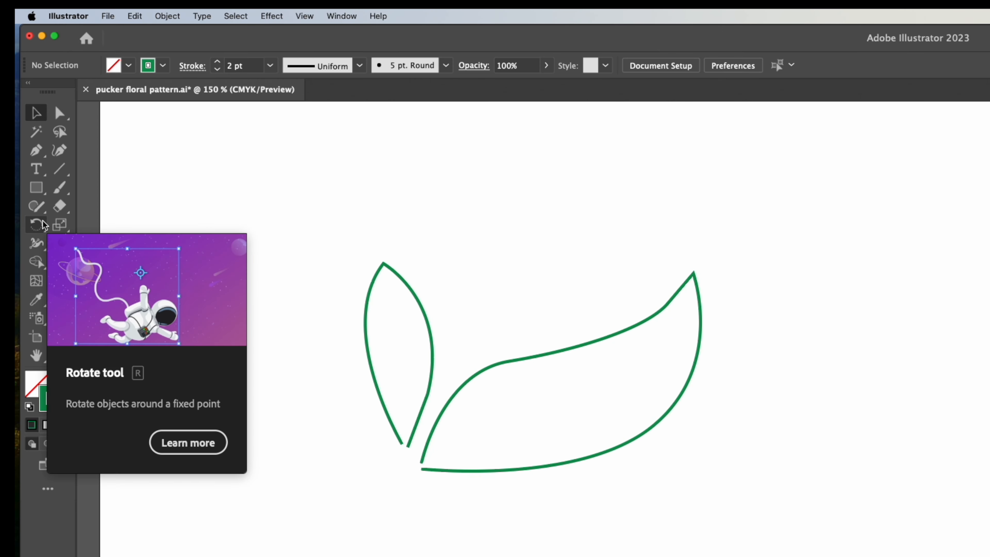
Close the open bases of both green leaf outlines with the Join tool
left_click(45, 214)
left_click(45, 213)
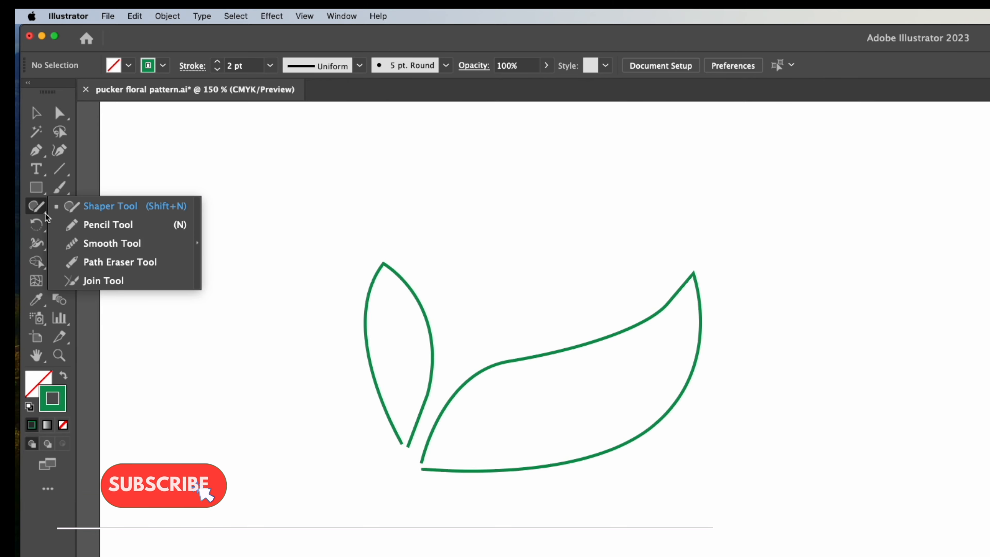
left_click(116, 285)
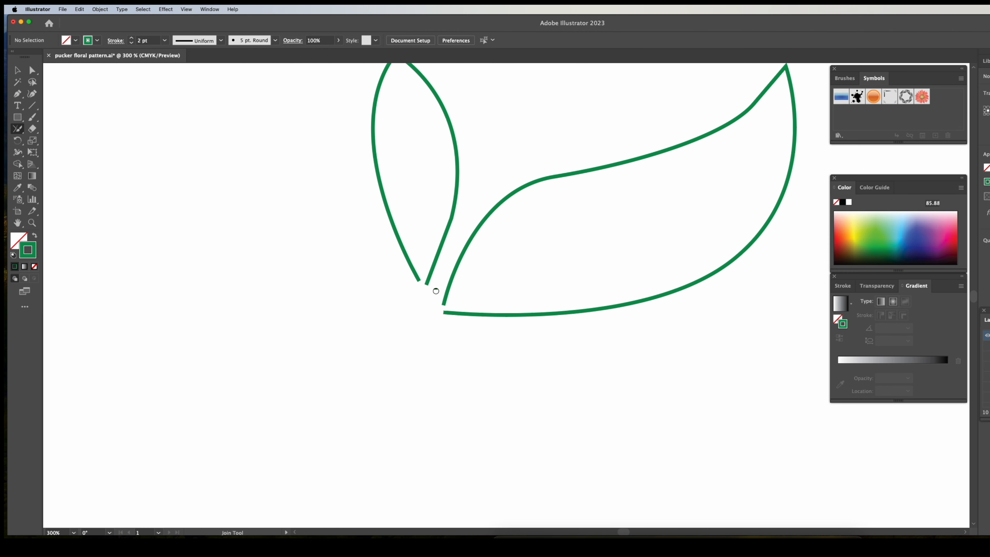
mouse_move(436, 290)
left_mouse_down()
mouse_move(416, 293)
mouse_move(404, 274)
mouse_move(422, 253)
mouse_move(442, 263)
mouse_move(434, 291)
left_mouse_up()
mouse_move(458, 331)
left_mouse_down()
mouse_move(438, 313)
mouse_move(440, 290)
mouse_move(479, 302)
mouse_move(469, 334)
left_mouse_up()
key("super+minus")
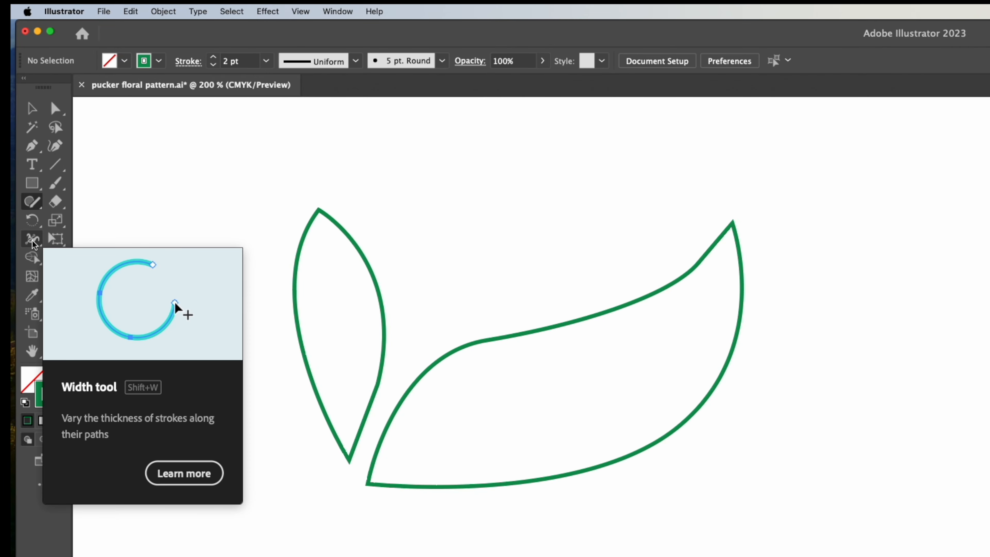
Thicken the upper and lower edges of the large leaf and both sides of the small leaf with the Width tool
left_click(33, 240)
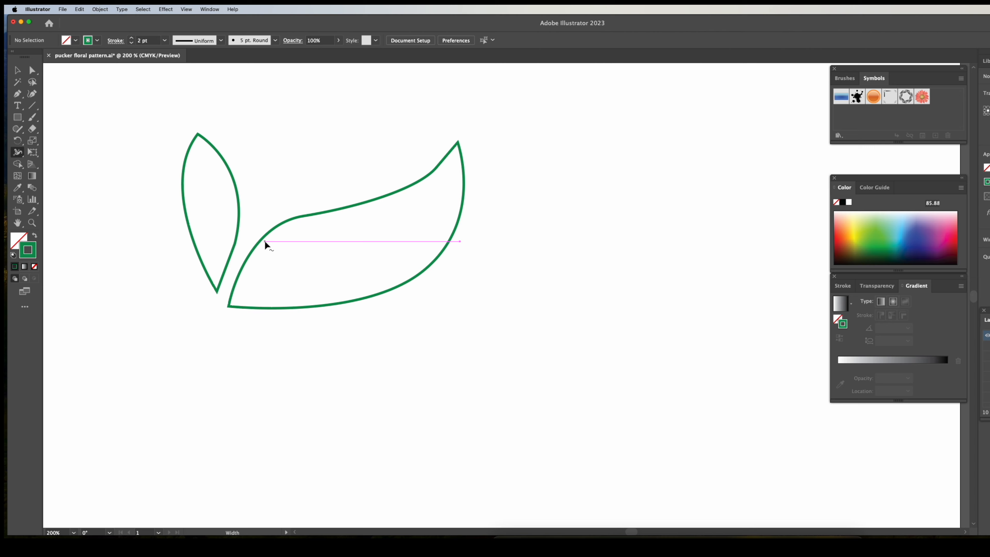
left_click_drag(265, 243, 263, 237)
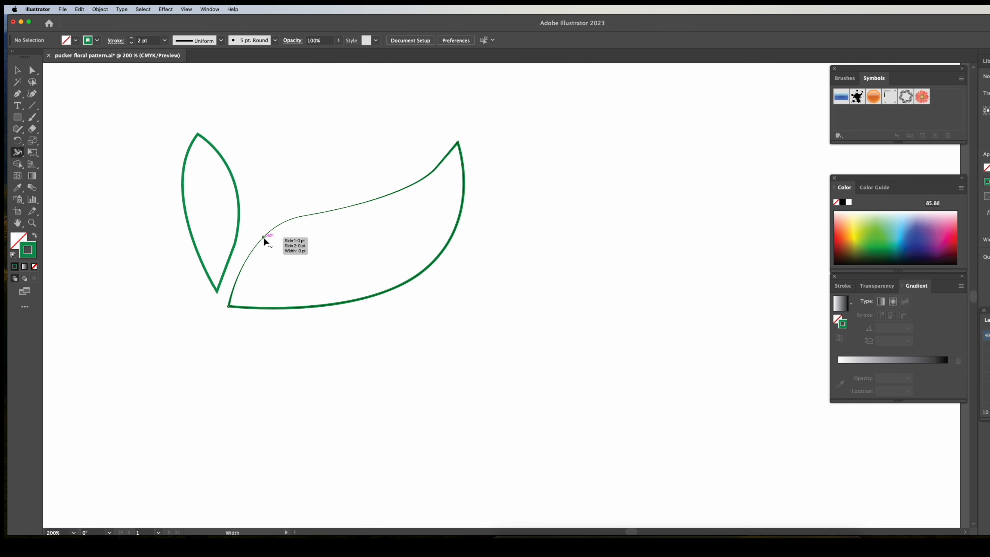
left_click_drag(263, 237, 266, 242)
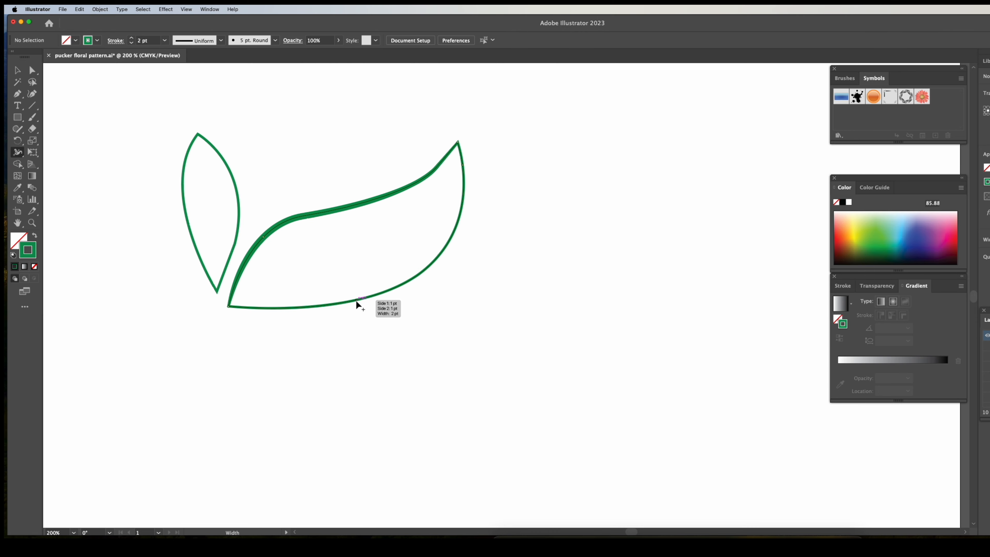
left_click_drag(356, 301, 361, 312)
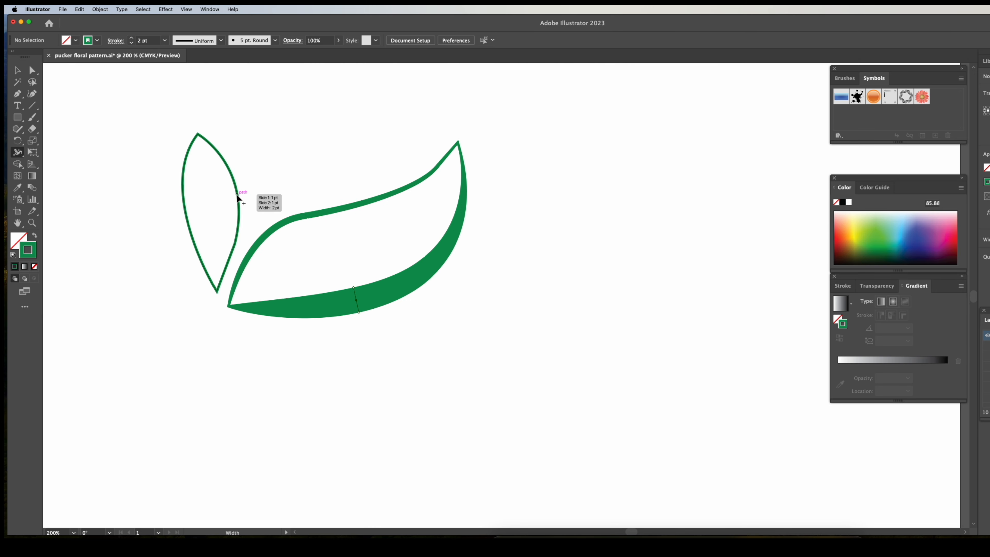
left_click_drag(237, 198, 244, 194)
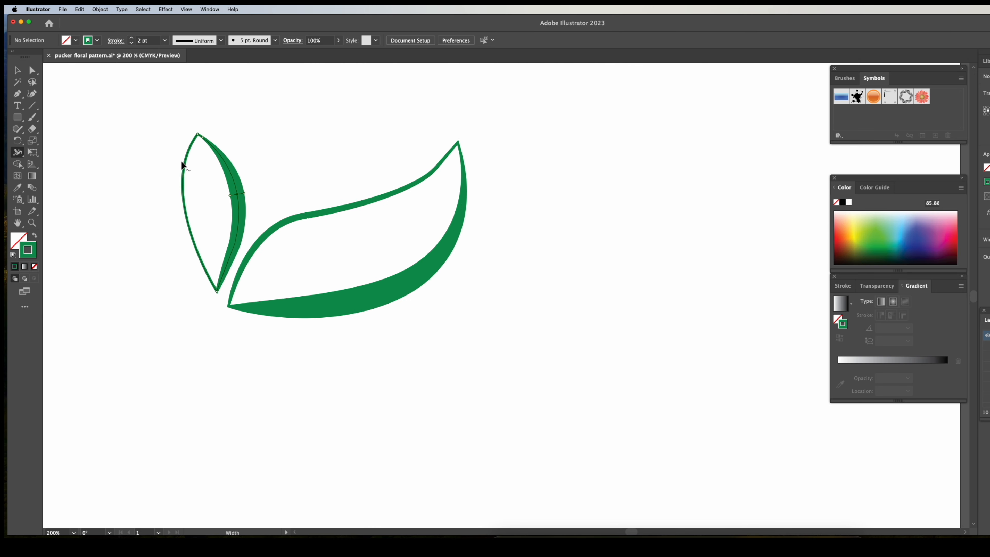
left_click_drag(184, 162, 173, 161)
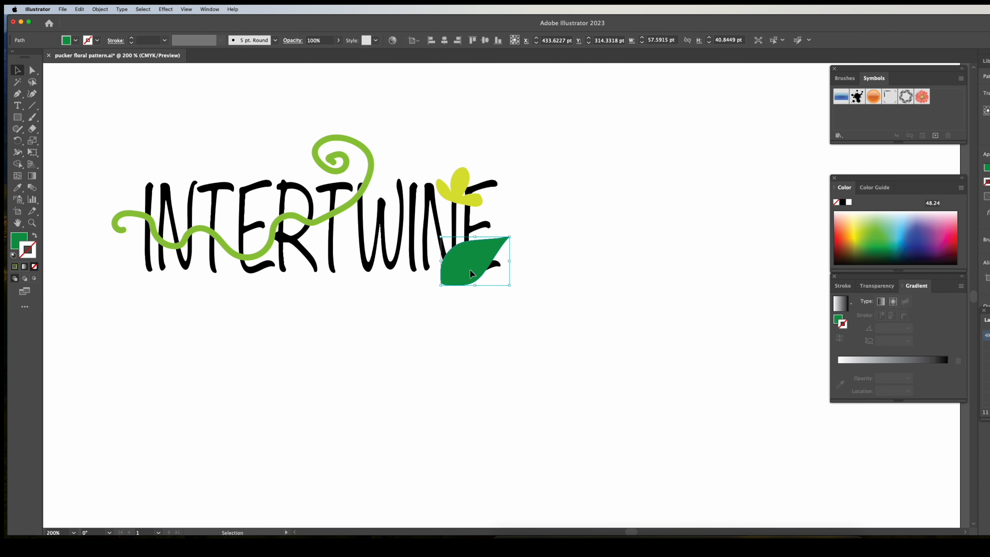
Try arranging the INTERTWINE lettering in front of the vine, flower and leaf, and undo the change
left_click(32, 222)
left_click(294, 230)
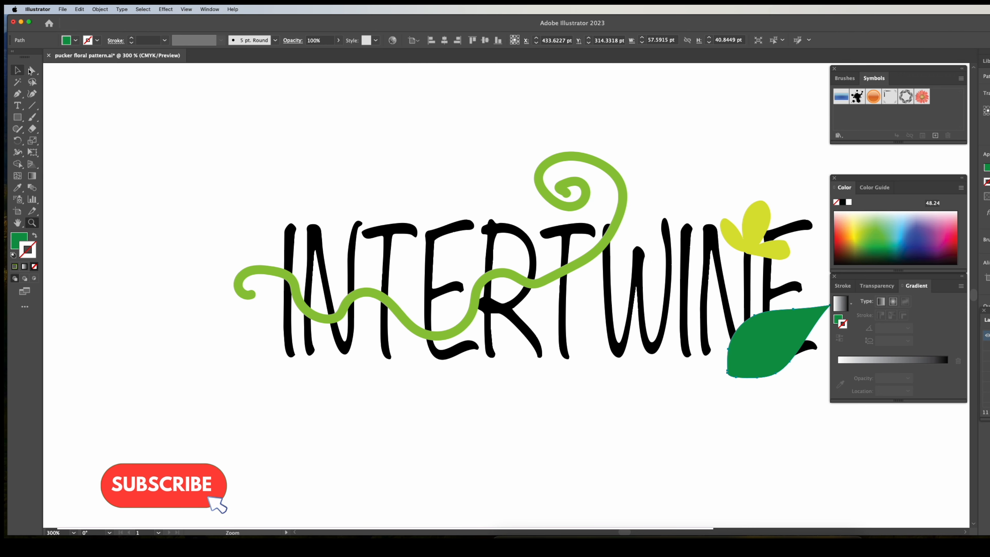
left_click(18, 70)
left_click(290, 243)
right_click(290, 242)
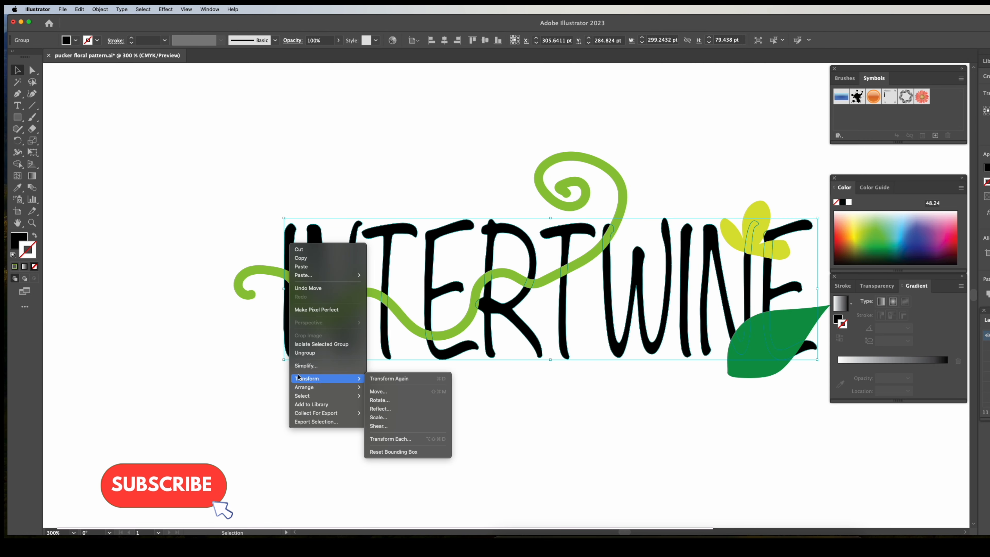
mouse_move(351, 387)
left_click(387, 388)
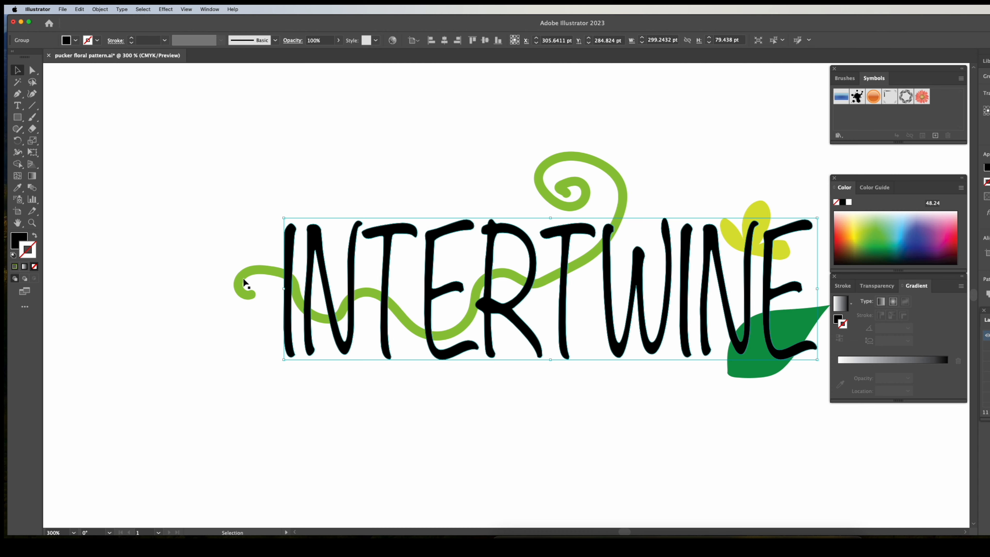
key("super+z")
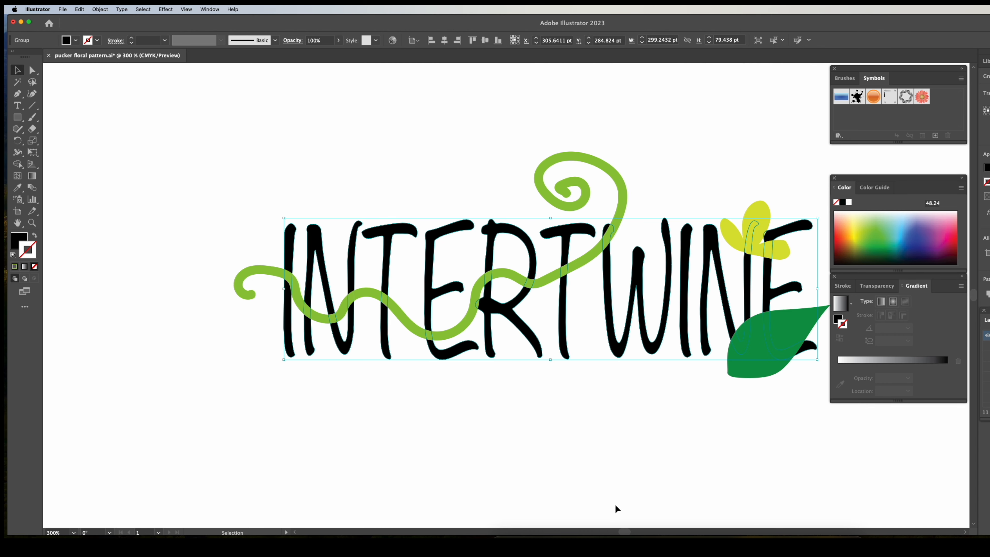
Make an Intertwine object from all the artwork and lasso the vine's crossing with the first letter I to weave it behind
left_click_drag(624, 532, 627, 533)
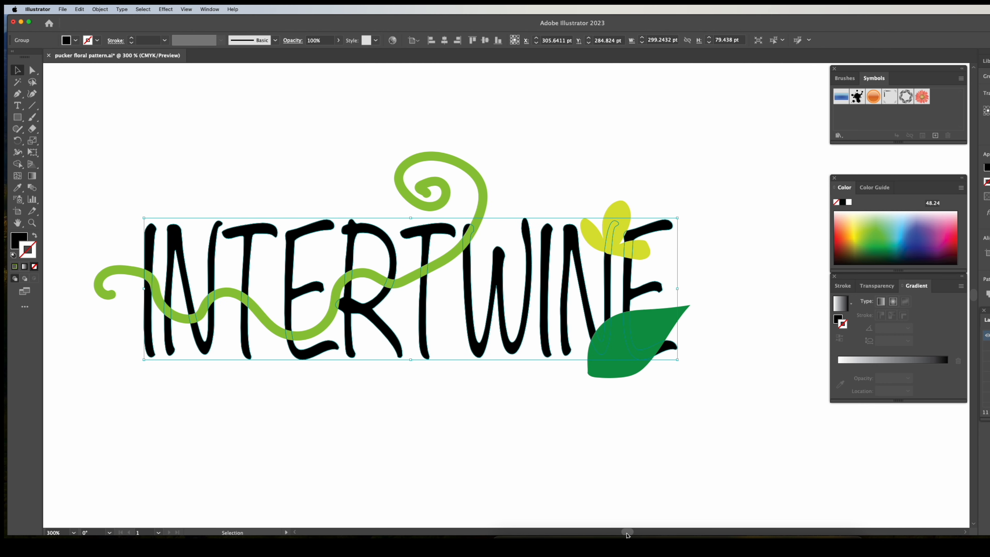
left_click(152, 167)
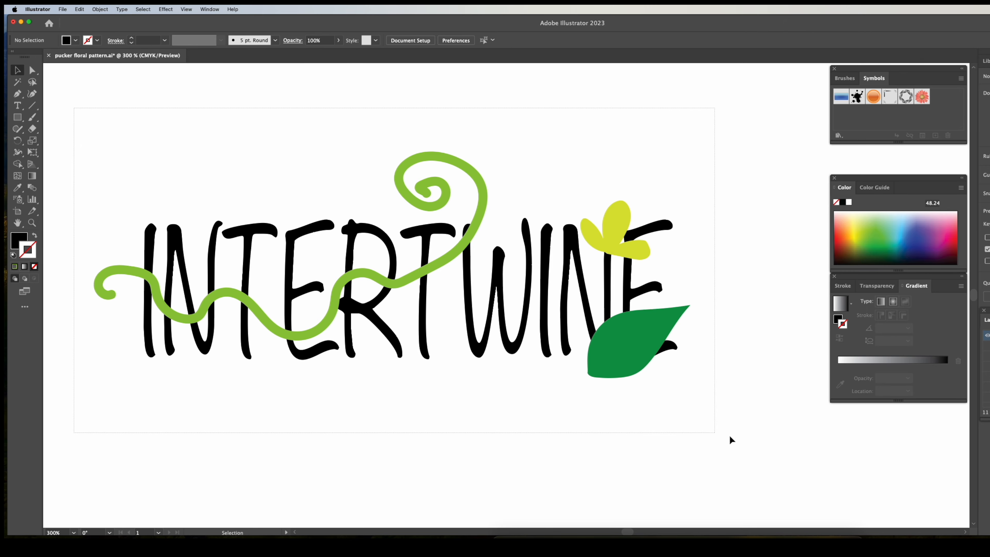
key("super+a")
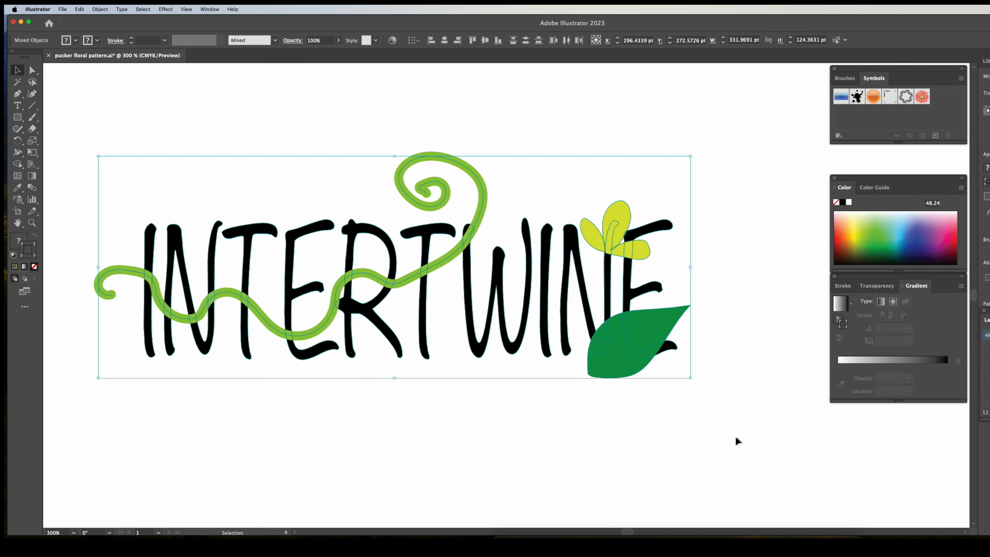
left_click(101, 10)
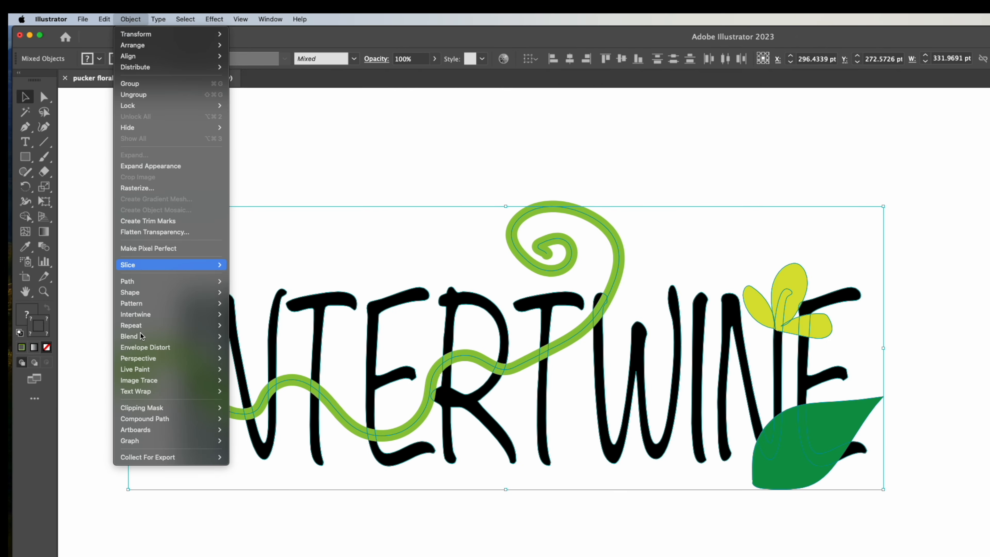
mouse_move(102, 244)
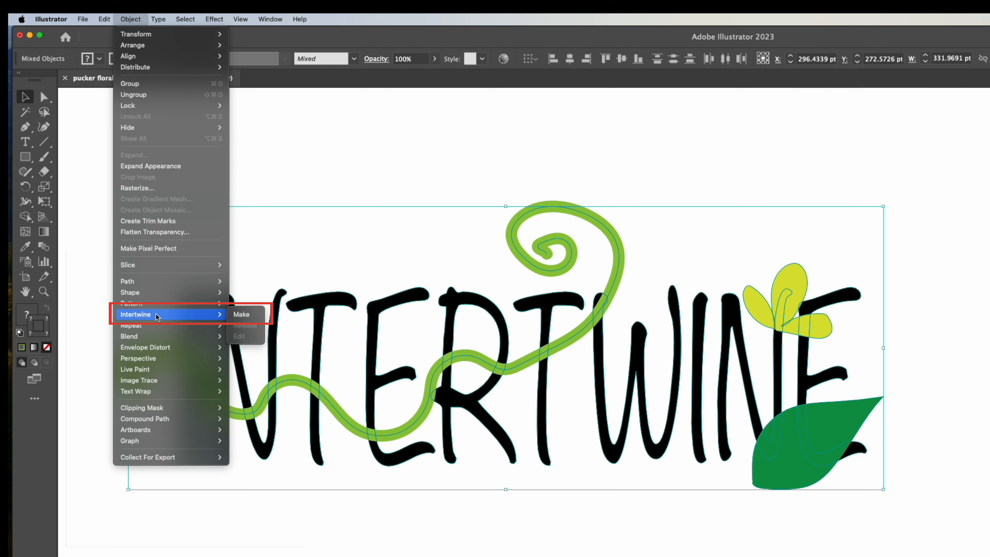
left_click(242, 314)
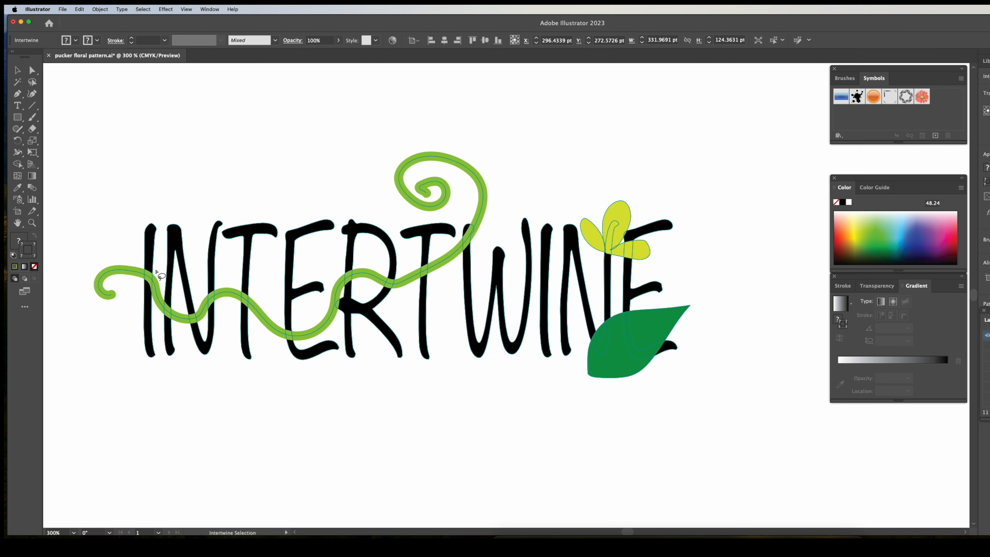
mouse_move(151, 266)
left_mouse_down()
mouse_move(145, 284)
mouse_move(160, 274)
mouse_move(152, 267)
mouse_move(148, 276)
left_mouse_up()
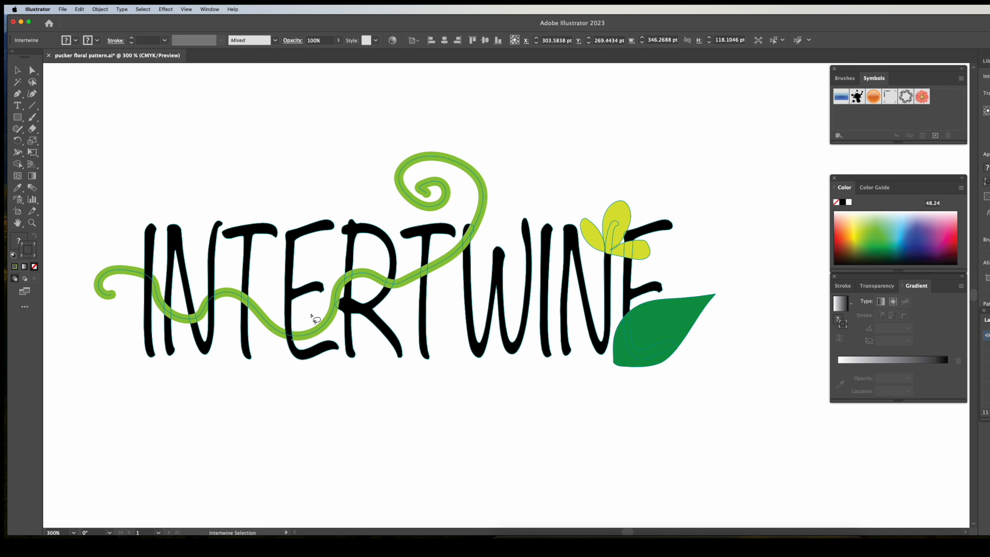
key("v")
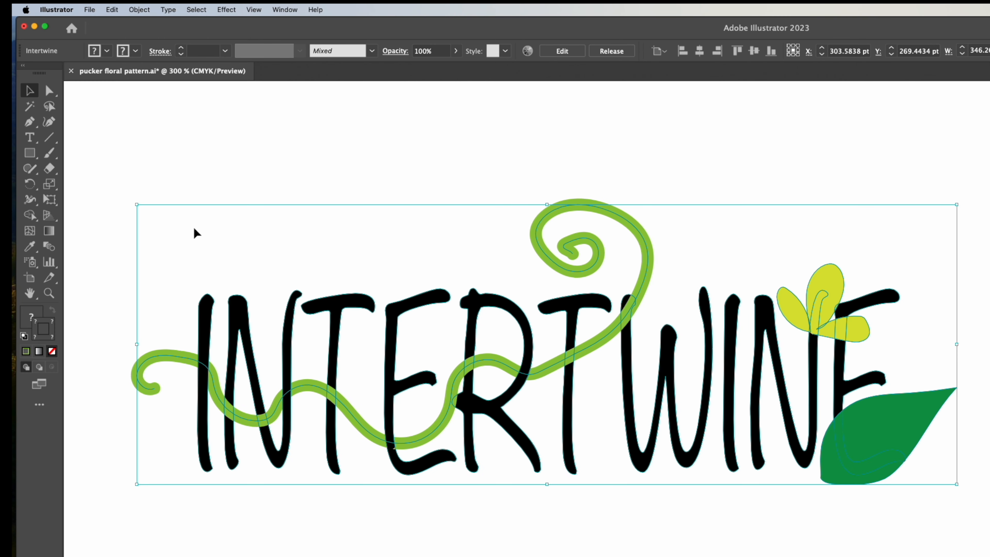
Edit the Intertwine object so the W passes over the vine, the last N over the flower's base, and the final E over the leaf
left_click(139, 10)
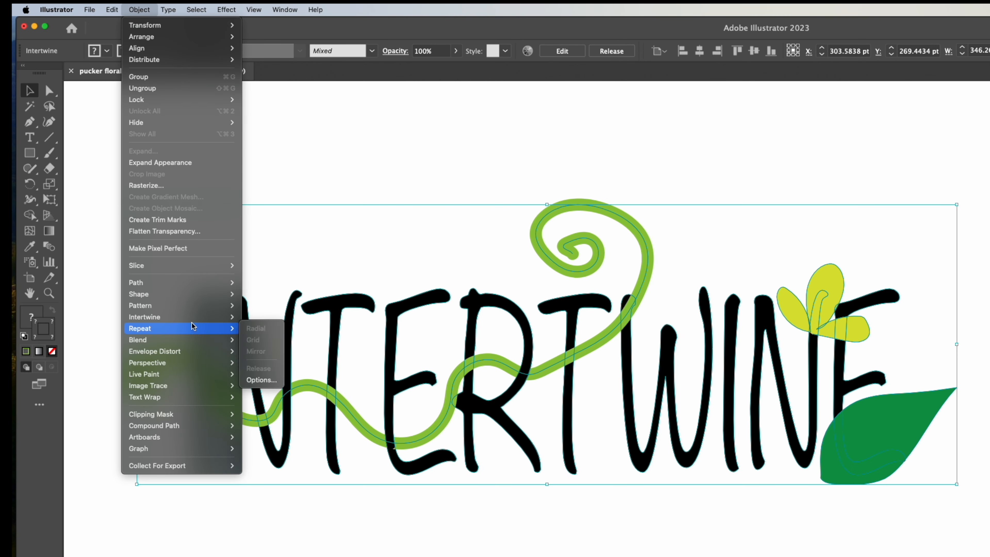
mouse_move(195, 317)
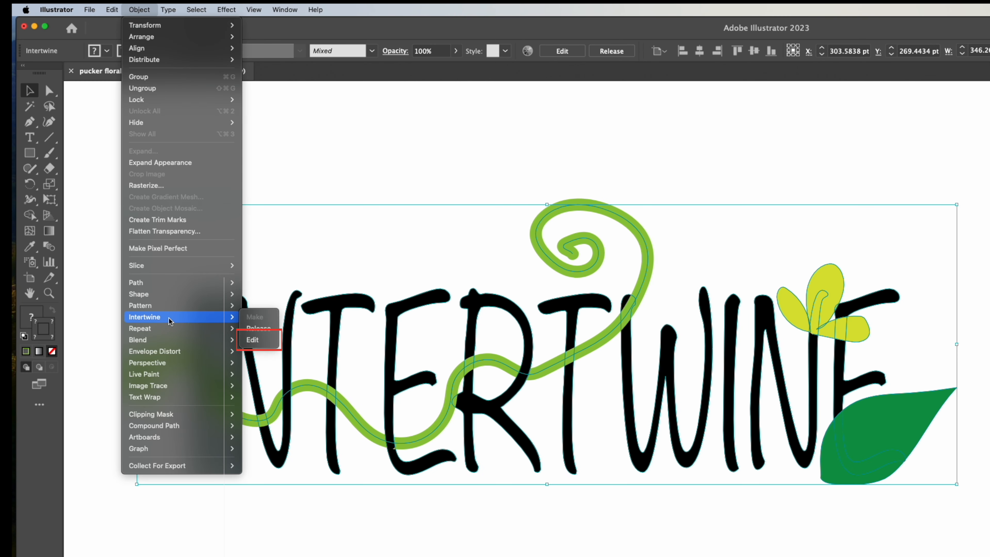
left_click(257, 340)
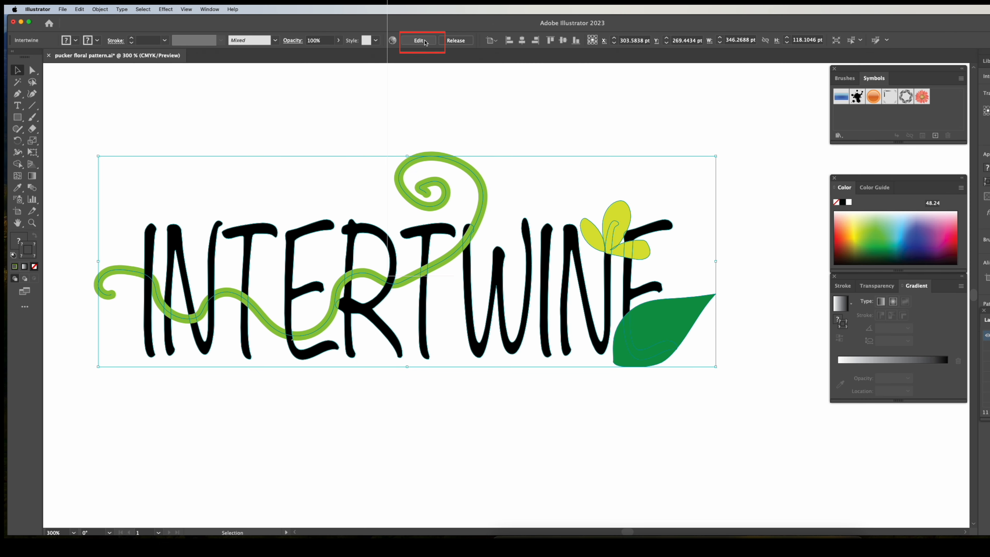
left_click(419, 41)
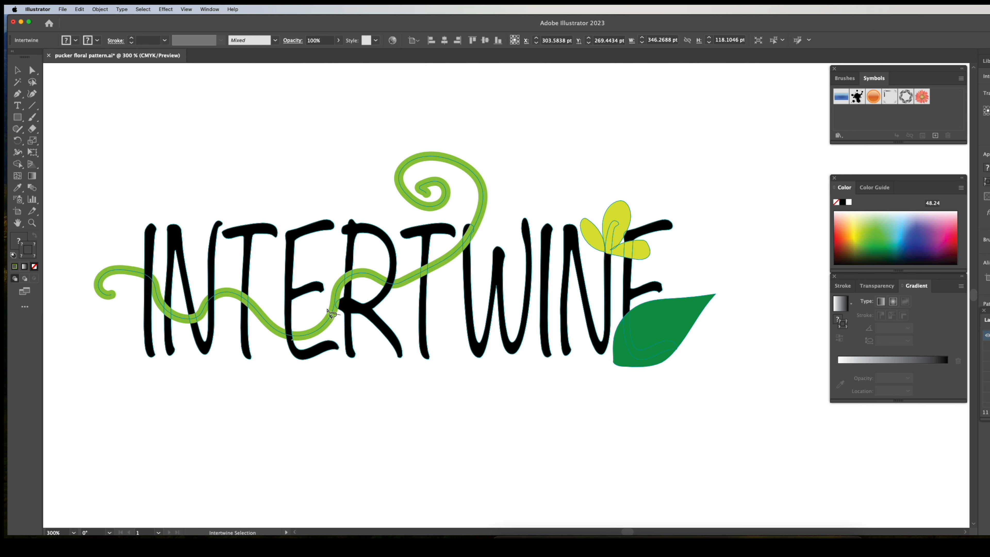
left_click(470, 234)
left_click_drag(601, 256, 619, 261)
mouse_move(623, 305)
left_mouse_down()
mouse_move(609, 381)
mouse_move(616, 311)
left_mouse_up()
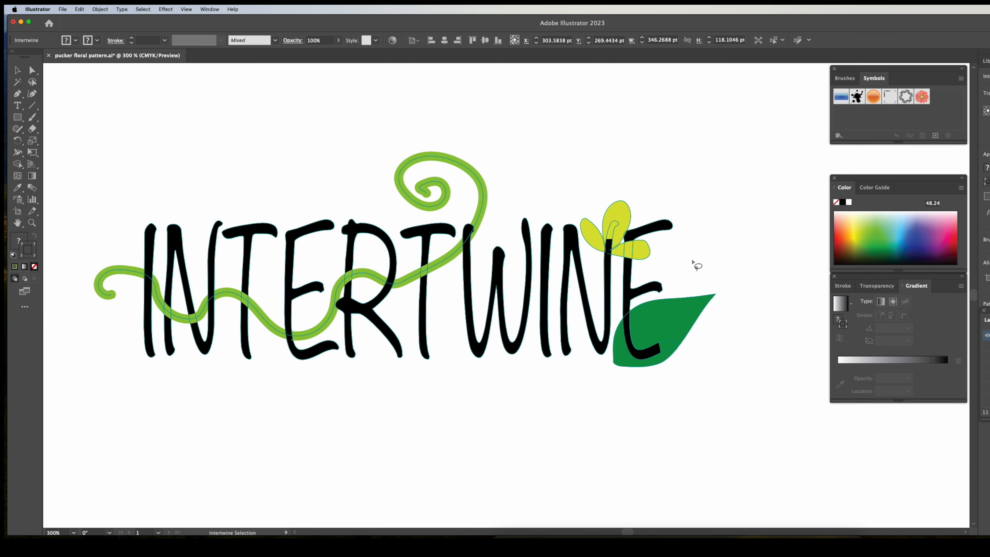
left_click(17, 71)
left_click(447, 360)
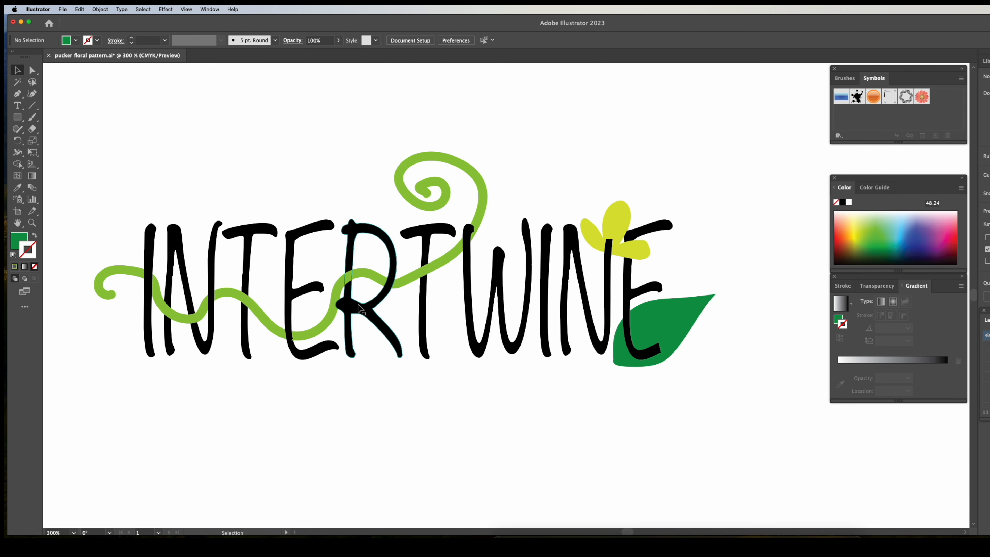